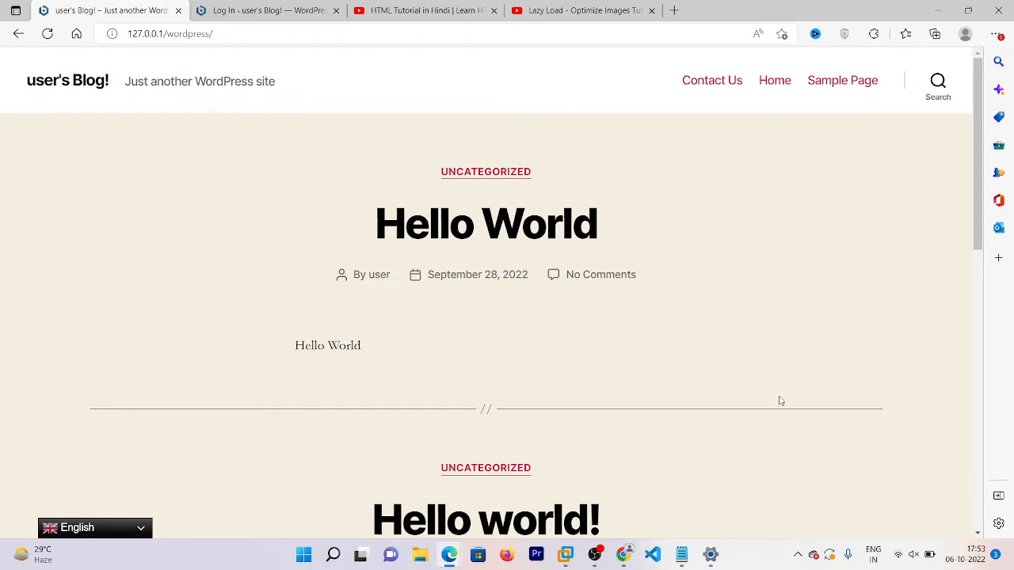
Step: Close the Lazy Load video tab and log in to the WordPress admin with the prefilled credentials
{"action": "left_click", "coordinate": [275, 9]}
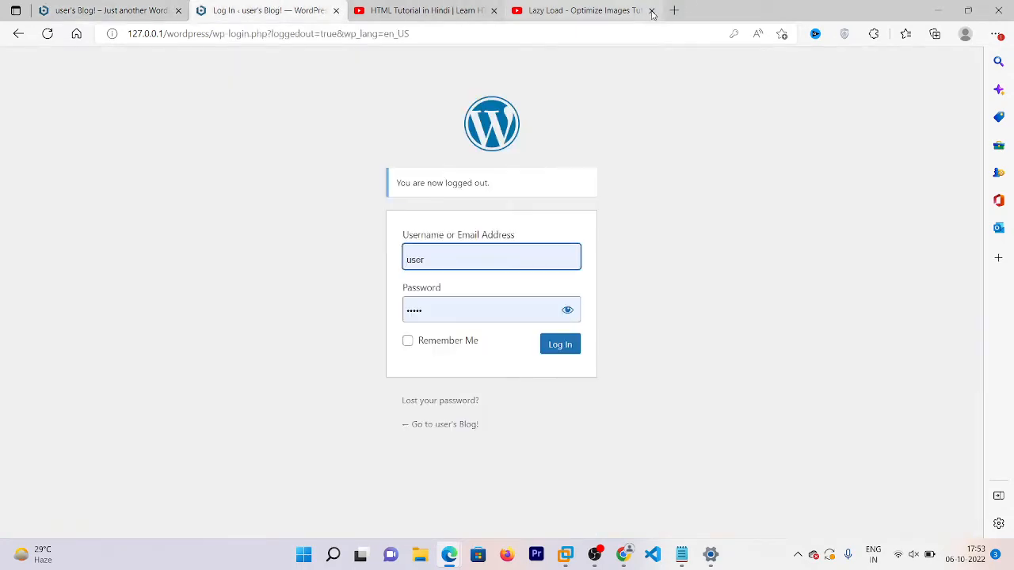
{"action": "left_click", "coordinate": [652, 11]}
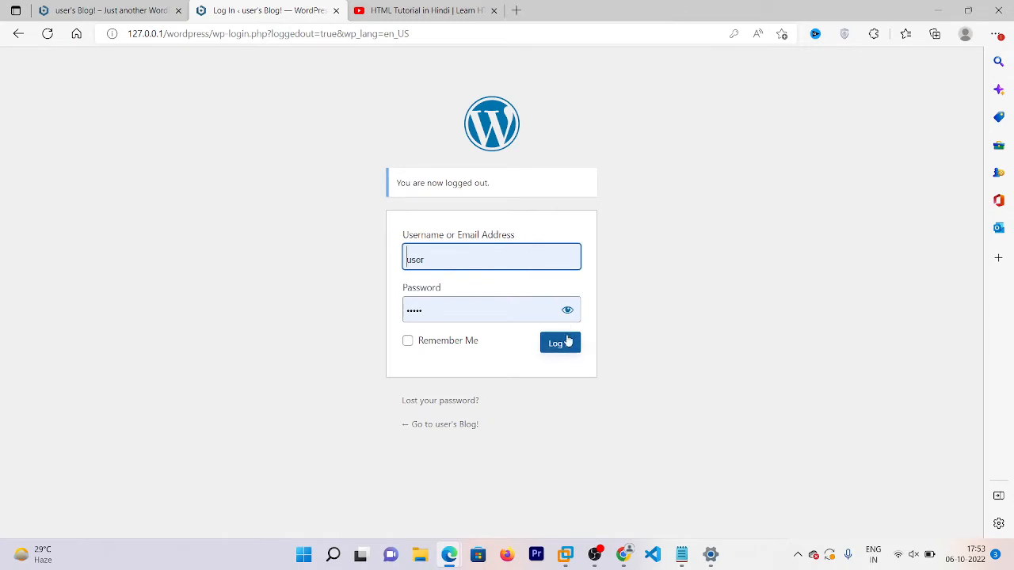
{"action": "left_click", "coordinate": [567, 340]}
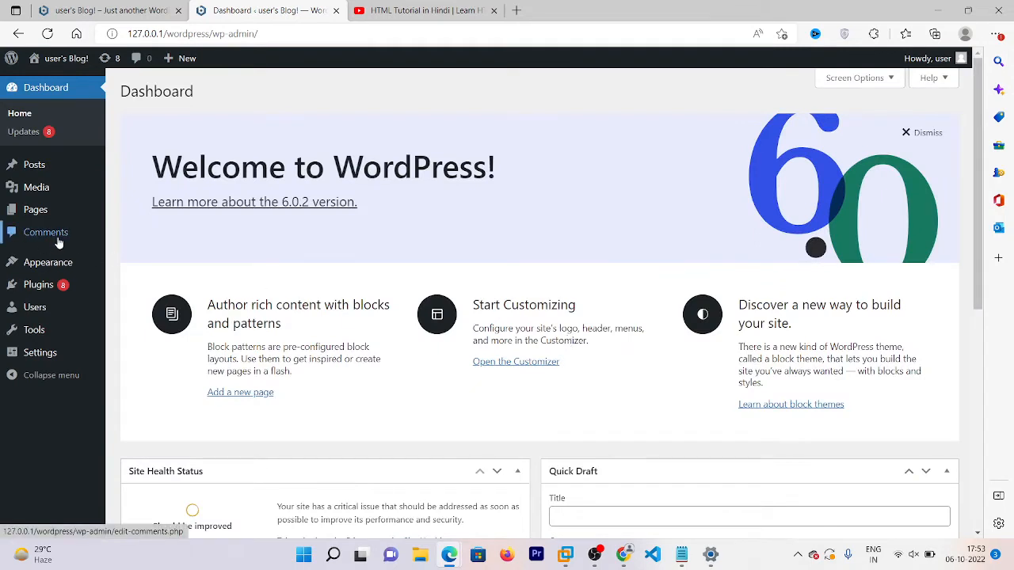
Step: Create a new post titled "Video" and publish it
{"action": "mouse_move", "coordinate": [22, 270]}
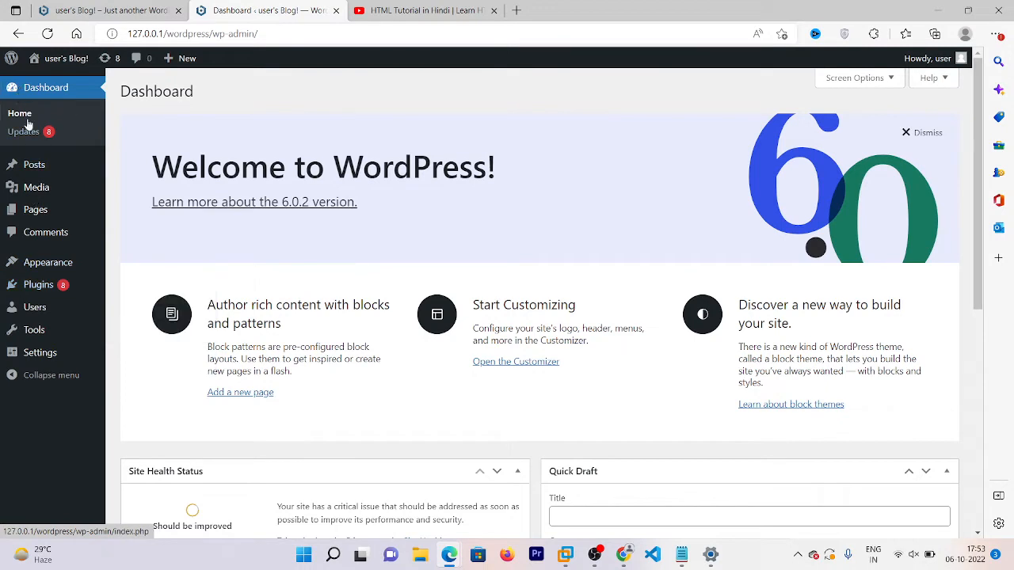
{"action": "mouse_move", "coordinate": [47, 165]}
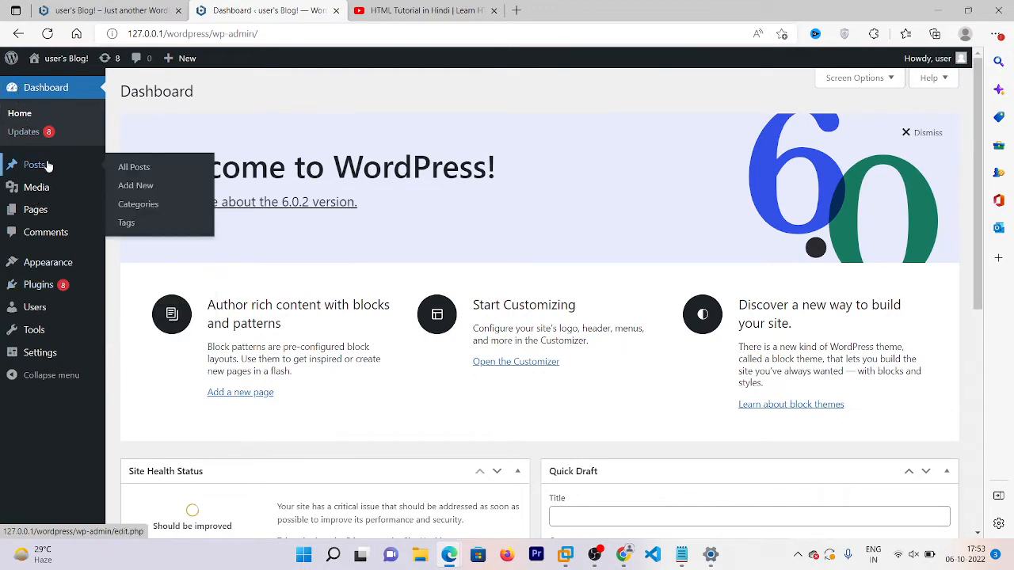
{"action": "left_click", "coordinate": [128, 184]}
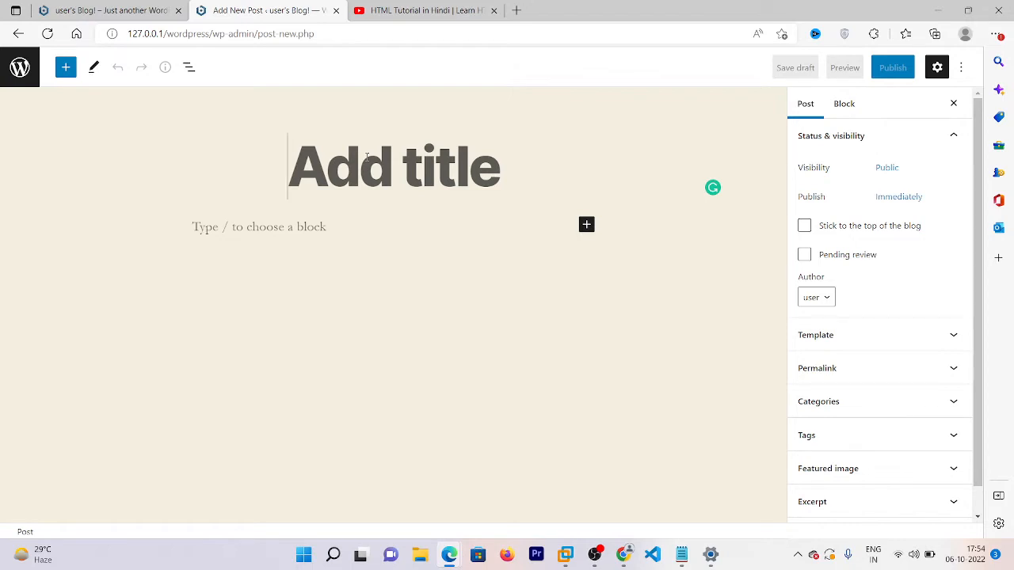
{"action": "type", "text": "Video"}
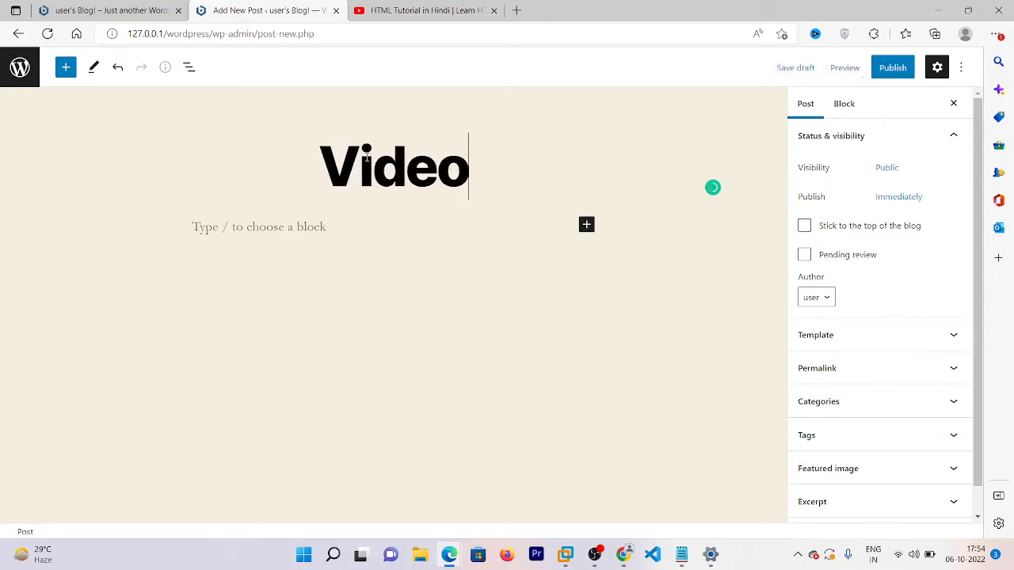
{"action": "left_click", "coordinate": [891, 68]}
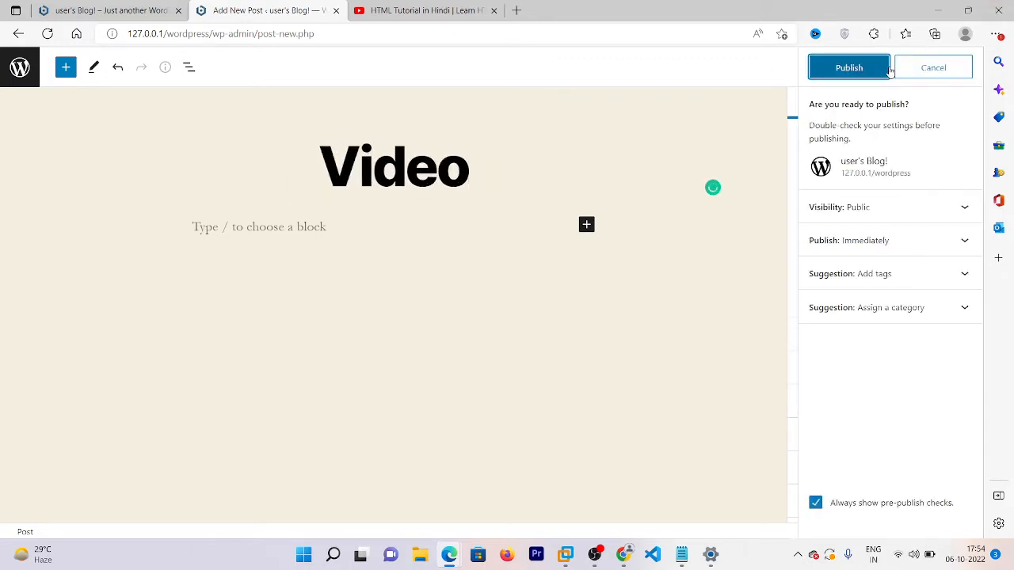
{"action": "left_click", "coordinate": [863, 71]}
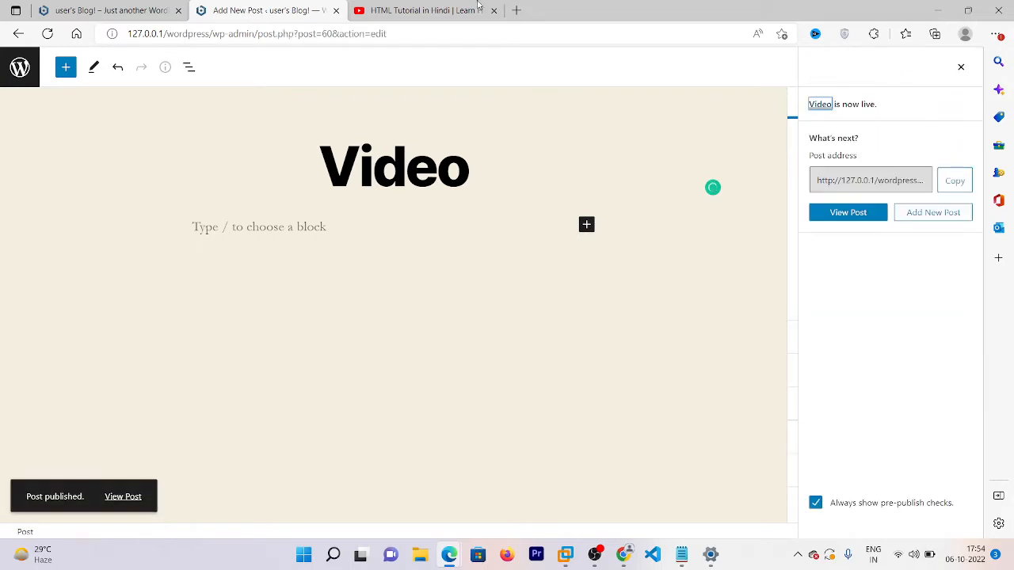
Step: Open the published Video post in a new browser tab and view it
{"action": "right_click", "coordinate": [130, 492]}
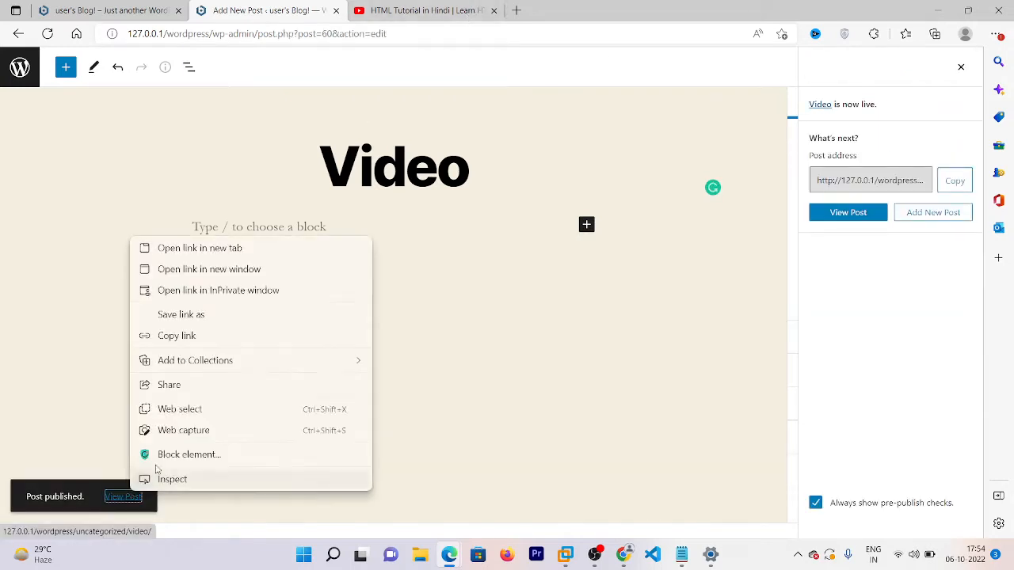
{"action": "left_click", "coordinate": [294, 249]}
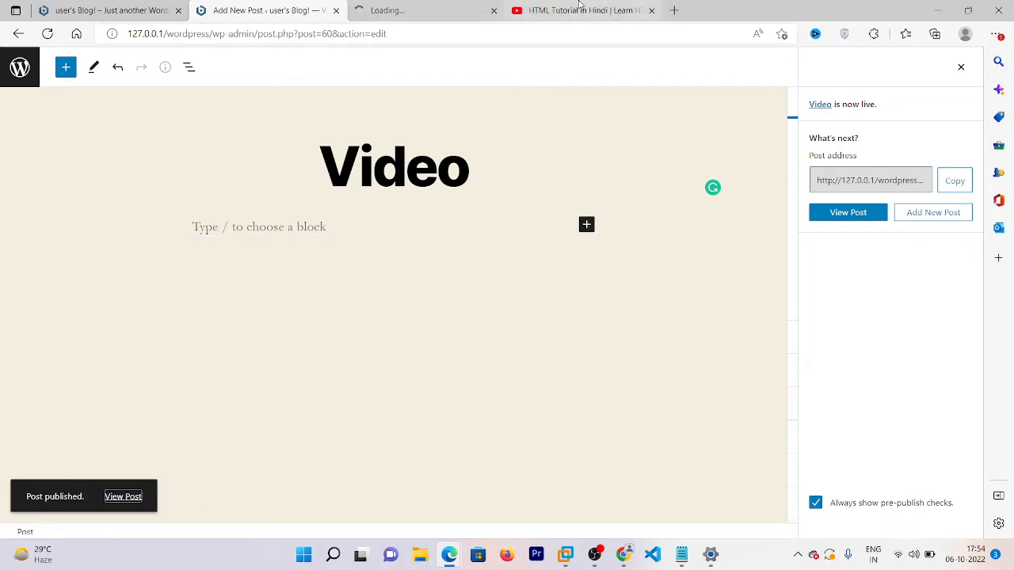
{"action": "left_click", "coordinate": [406, 6]}
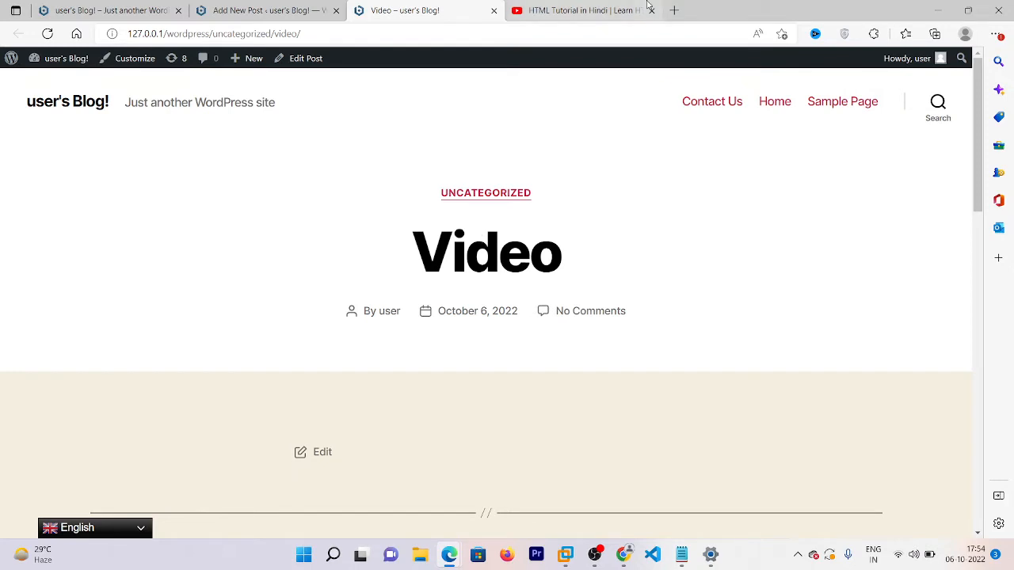
Step: Copy the share link of the "HTML Tutorial in Hindi" video on YouTube
{"action": "left_click", "coordinate": [611, 7]}
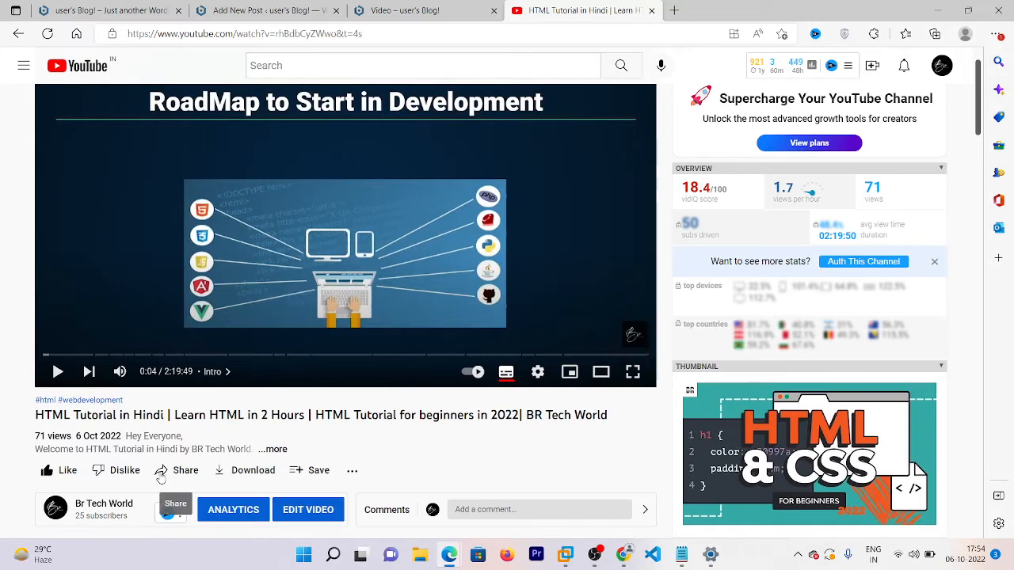
{"action": "left_click", "coordinate": [163, 473]}
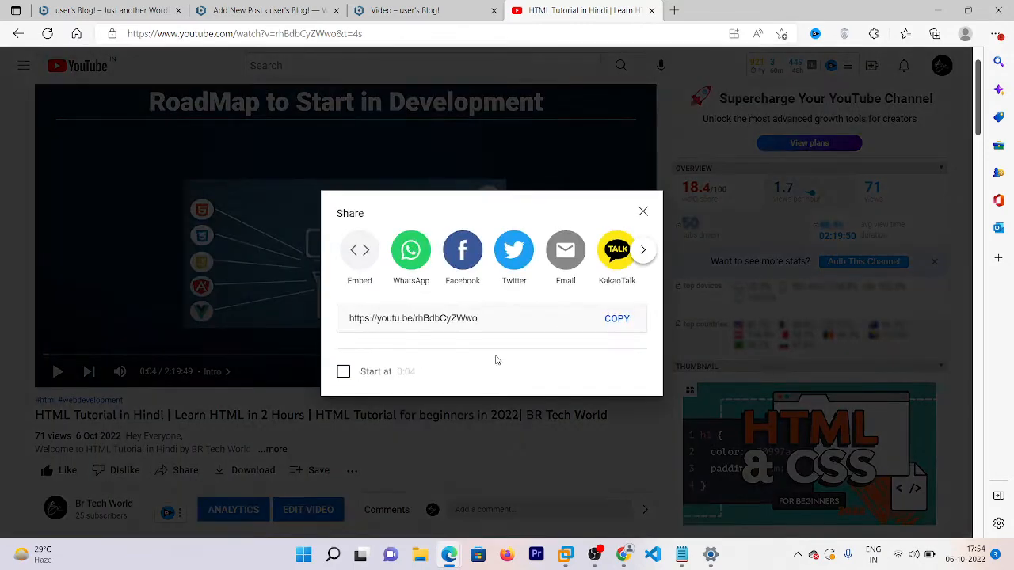
{"action": "left_click", "coordinate": [616, 318]}
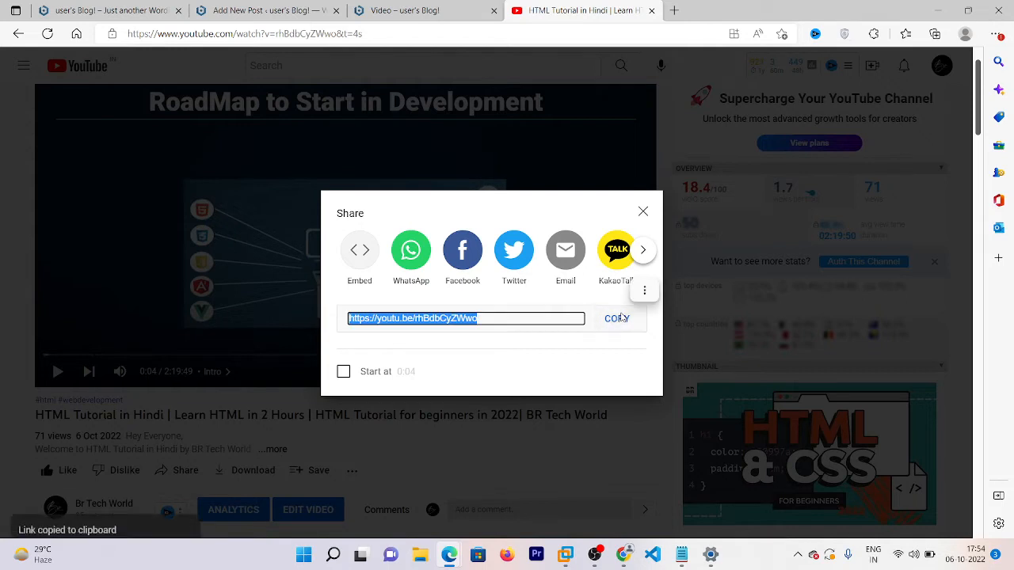
Step: Paste the copied YouTube link into the body of the Video post as an embedded video and update the post
{"action": "left_click", "coordinate": [255, 10]}
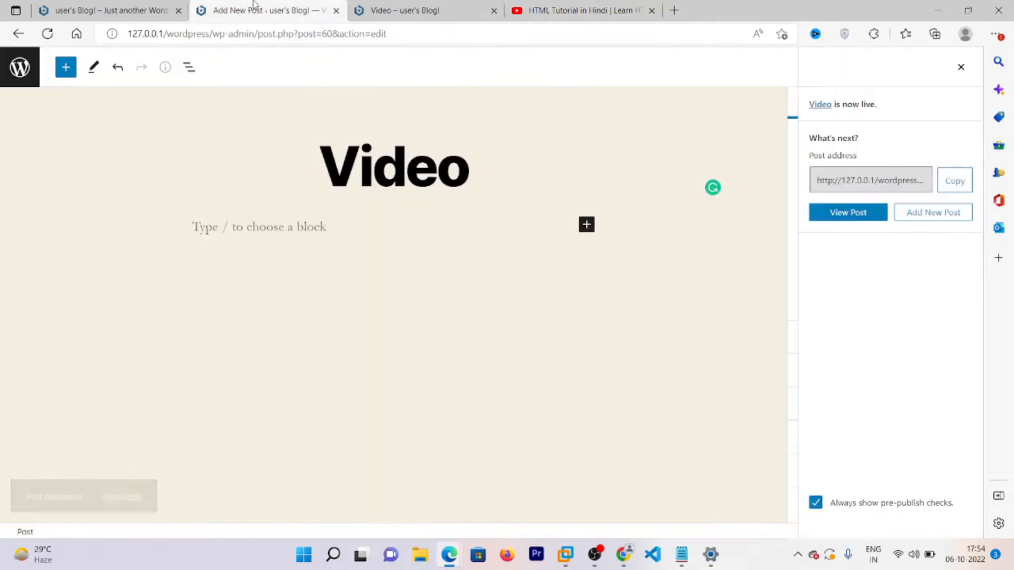
{"action": "left_click", "coordinate": [284, 230]}
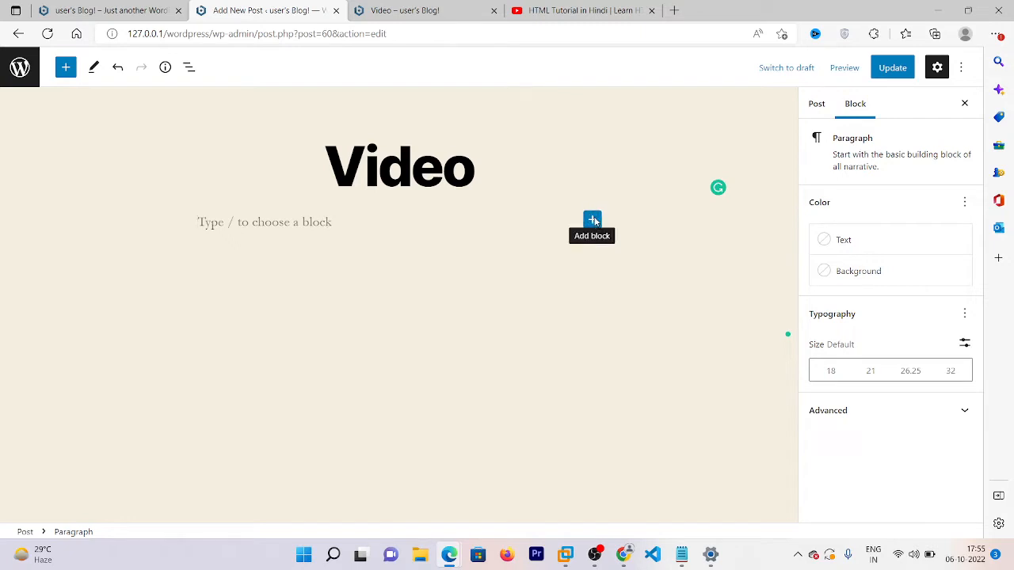
{"action": "left_click", "coordinate": [592, 220]}
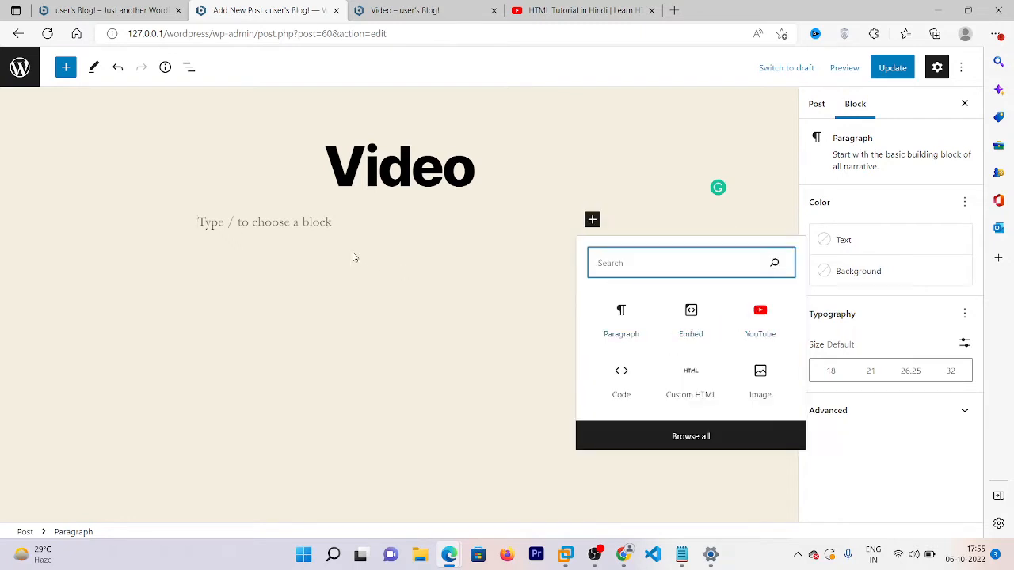
{"action": "left_click", "coordinate": [321, 223]}
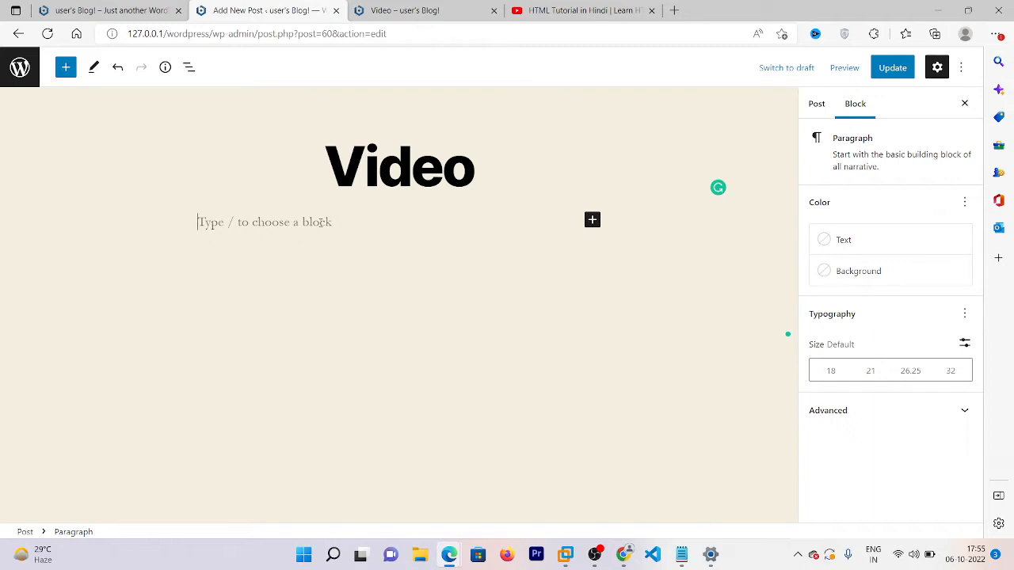
{"action": "key", "text": "ctrl+v"}
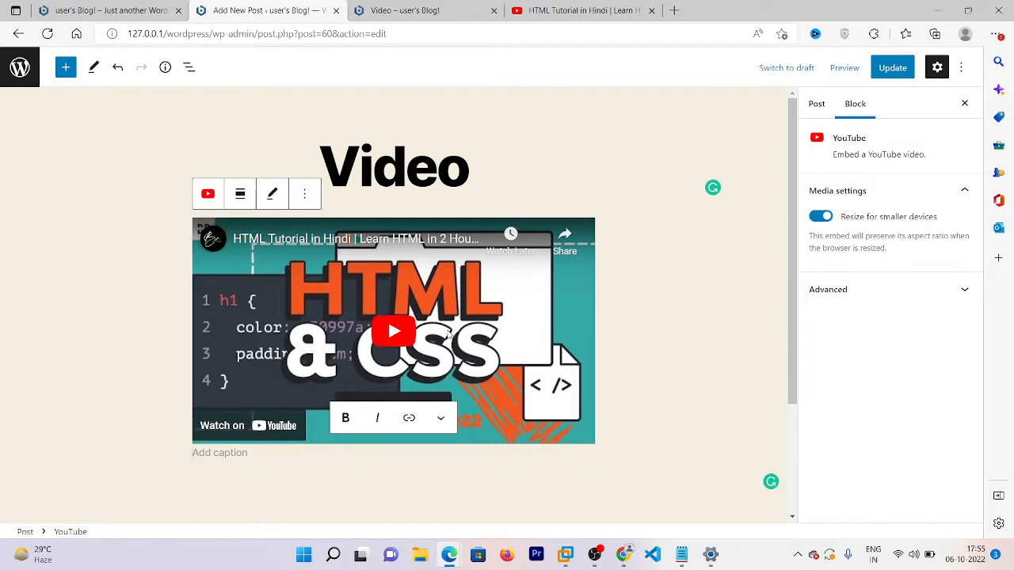
{"action": "left_click", "coordinate": [892, 66]}
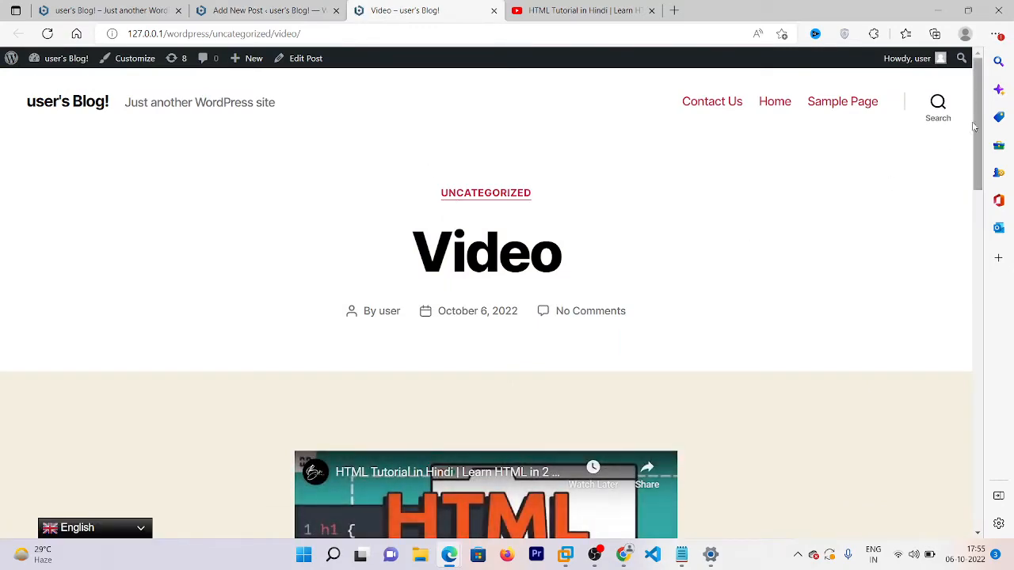
Step: Test the embedded video on the live Video post by playing and pausing it and opening it on YouTube
{"action": "left_click_drag", "start_coordinate": [977, 135], "coordinate": [978, 234]}
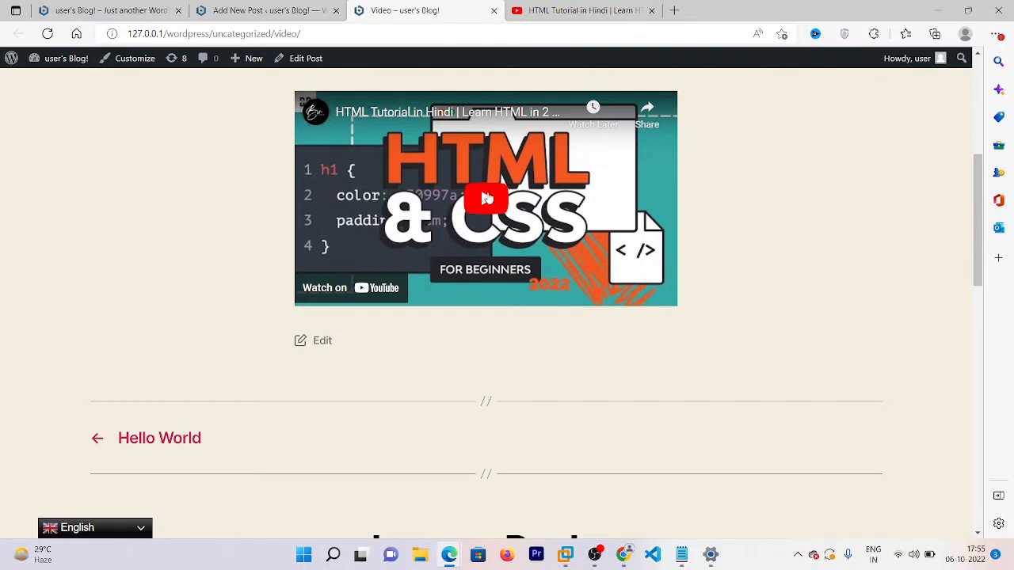
{"action": "left_click", "coordinate": [486, 198]}
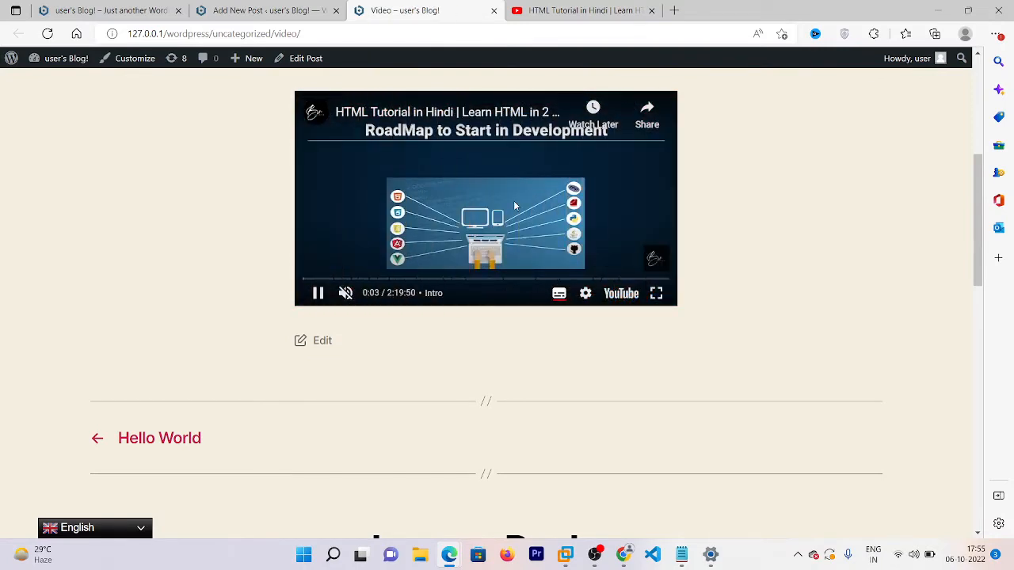
{"action": "left_click", "coordinate": [514, 205]}
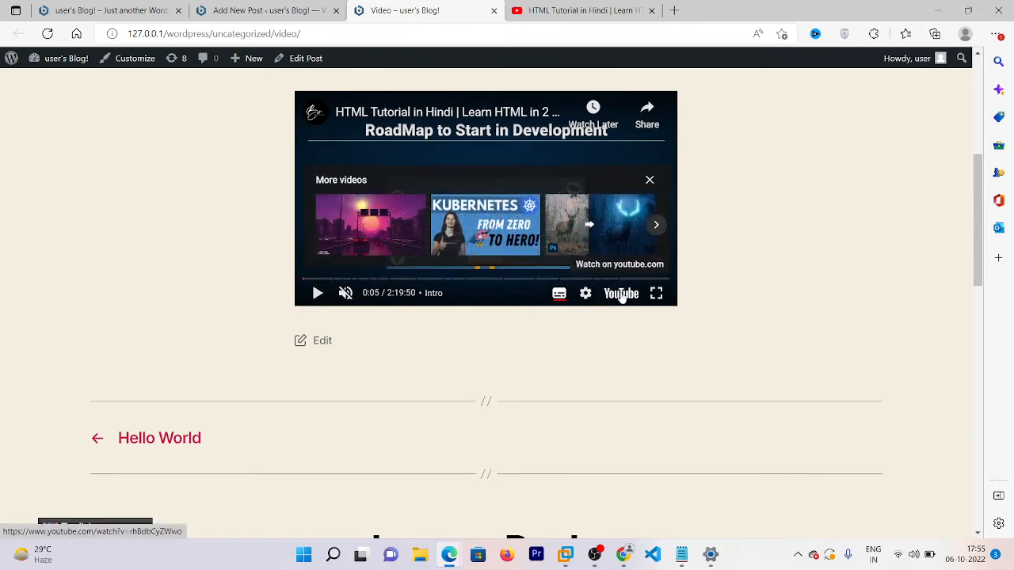
{"action": "left_click", "coordinate": [621, 294]}
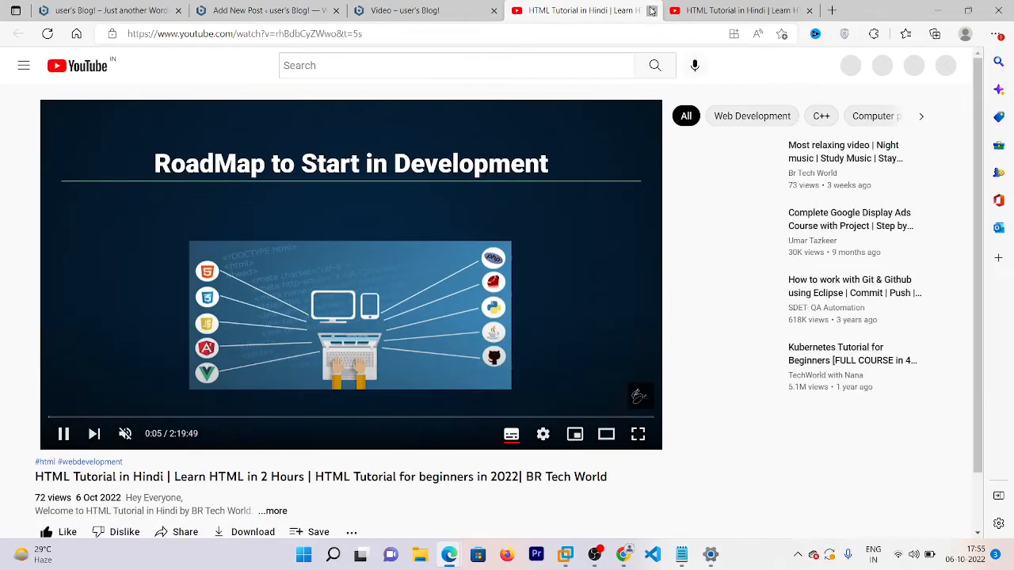
{"action": "left_click", "coordinate": [472, 8]}
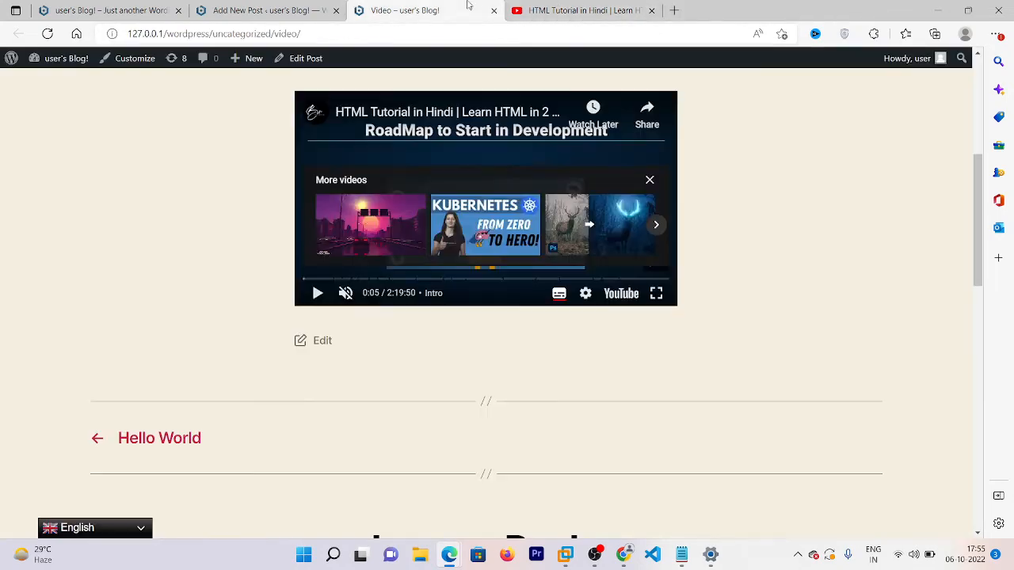
{"action": "left_click", "coordinate": [649, 181]}
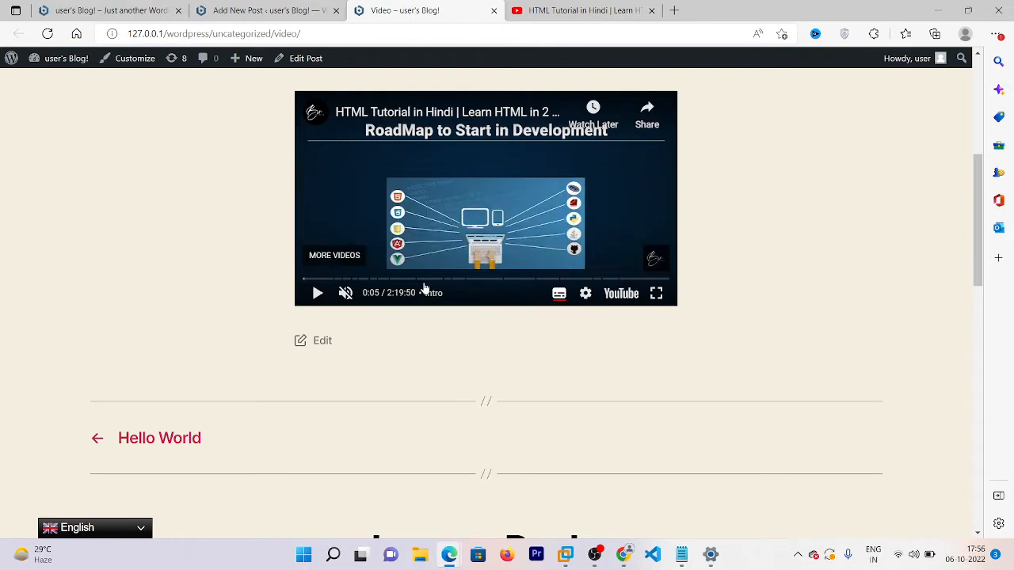
{"action": "mouse_move", "coordinate": [651, 255]}
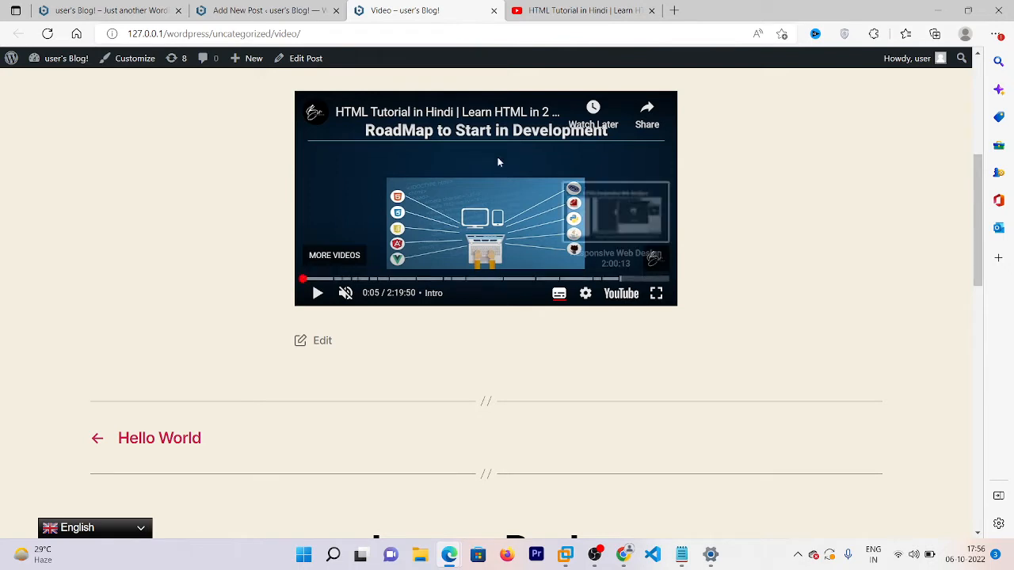
Step: Add an Embed block below the first video in the Video post, embed the copied YouTube link, and update the post
{"action": "left_click", "coordinate": [269, 10]}
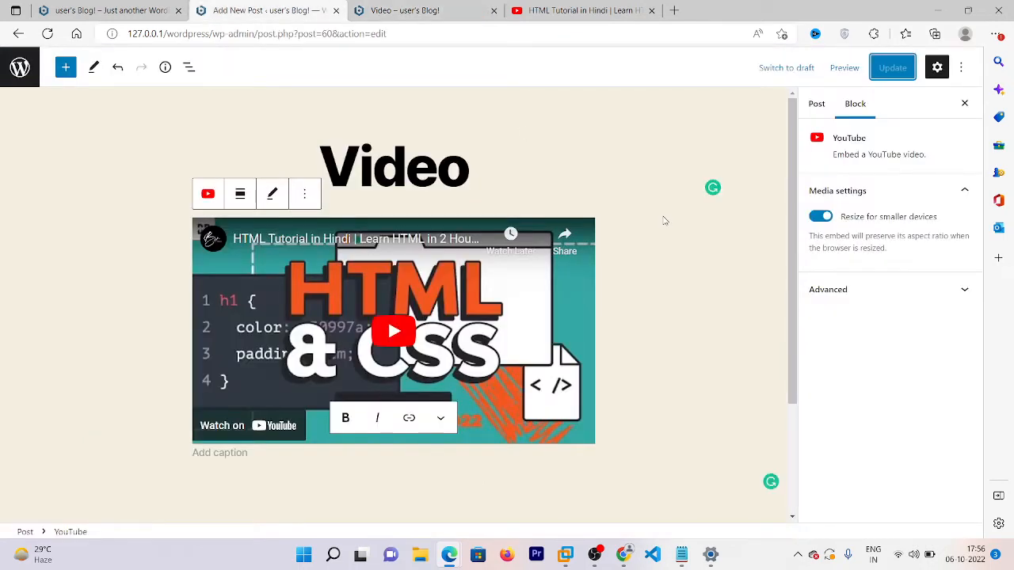
{"action": "left_click_drag", "start_coordinate": [792, 264], "coordinate": [793, 328]}
{"action": "left_click", "coordinate": [539, 429]}
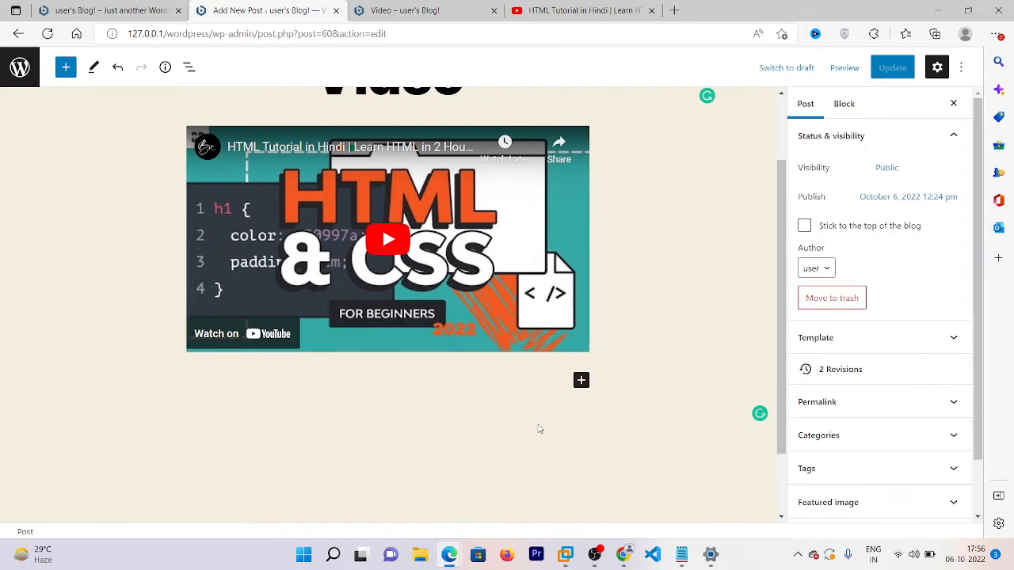
{"action": "left_click", "coordinate": [582, 381]}
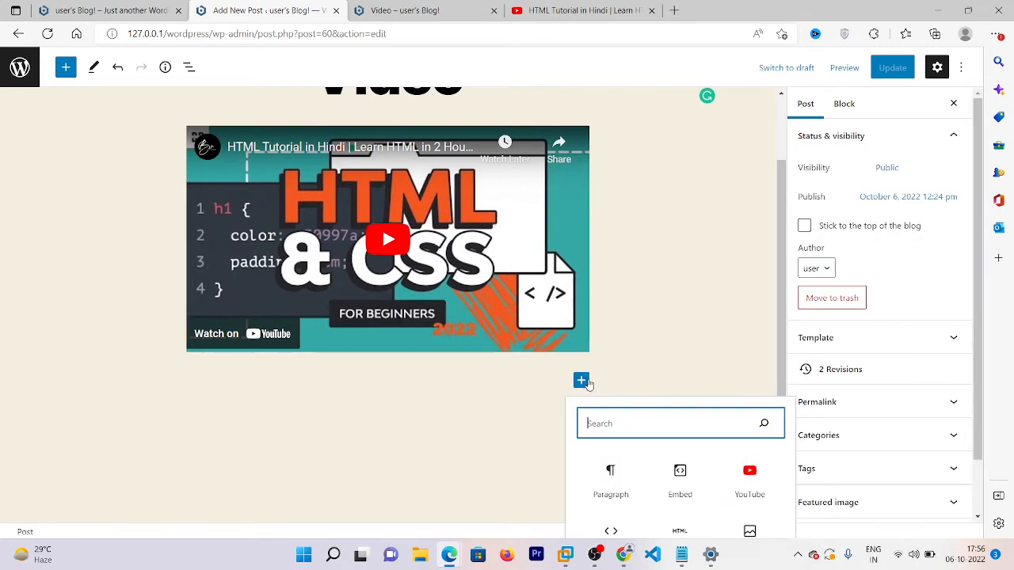
{"action": "left_click", "coordinate": [683, 464]}
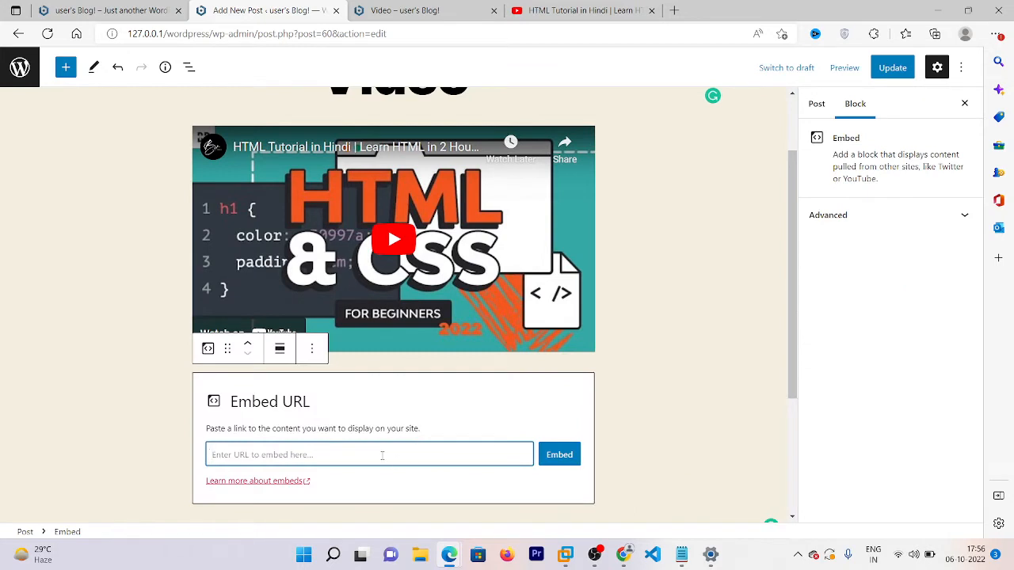
{"action": "key", "text": "ctrl+v"}
{"action": "left_click", "coordinate": [558, 458]}
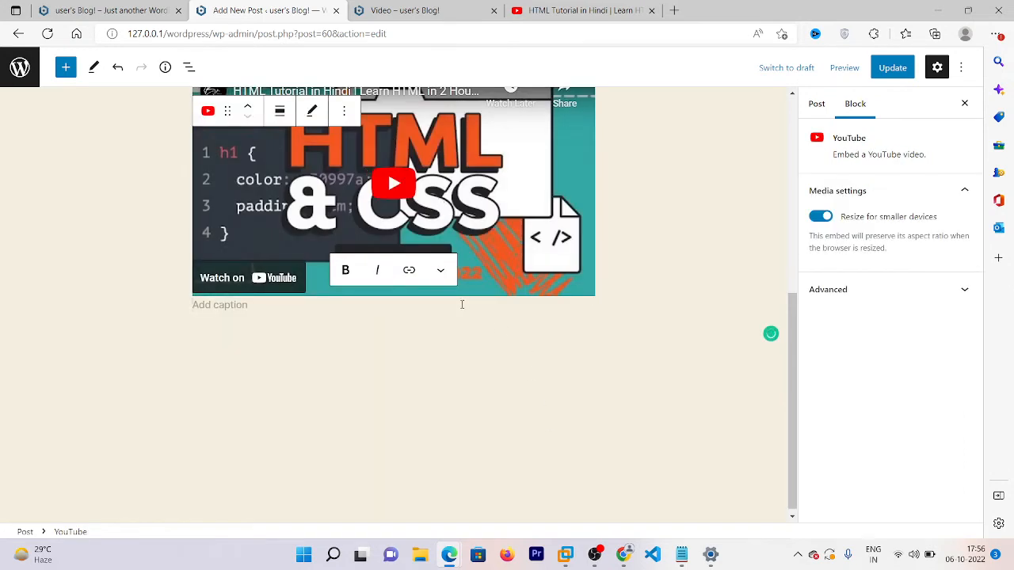
{"action": "left_click", "coordinate": [903, 69]}
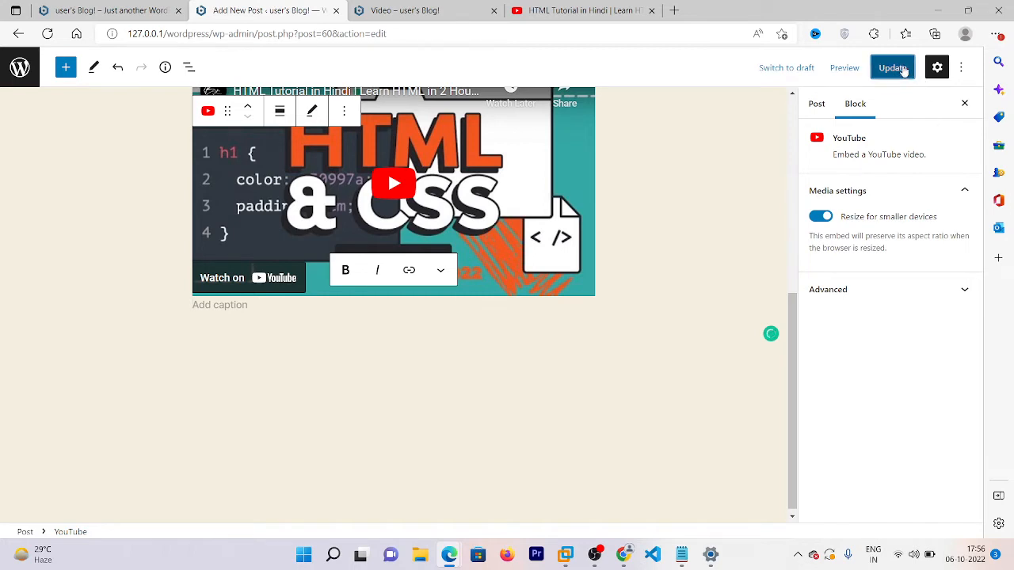
Step: Reload the live Video post and check both embedded videos on the page
{"action": "left_click", "coordinate": [426, 4]}
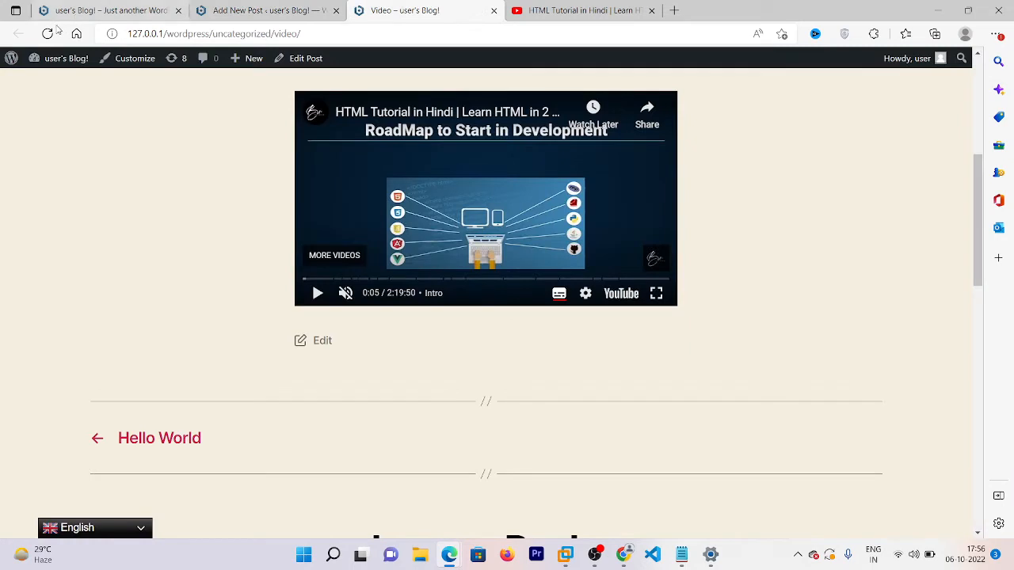
{"action": "left_click", "coordinate": [46, 34]}
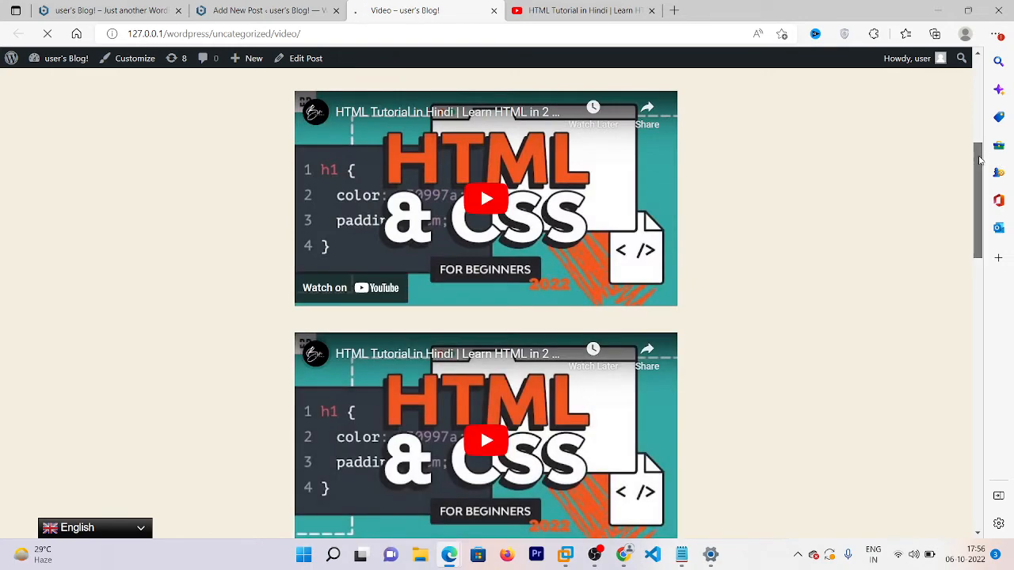
{"action": "left_click_drag", "start_coordinate": [980, 161], "coordinate": [948, 207]}
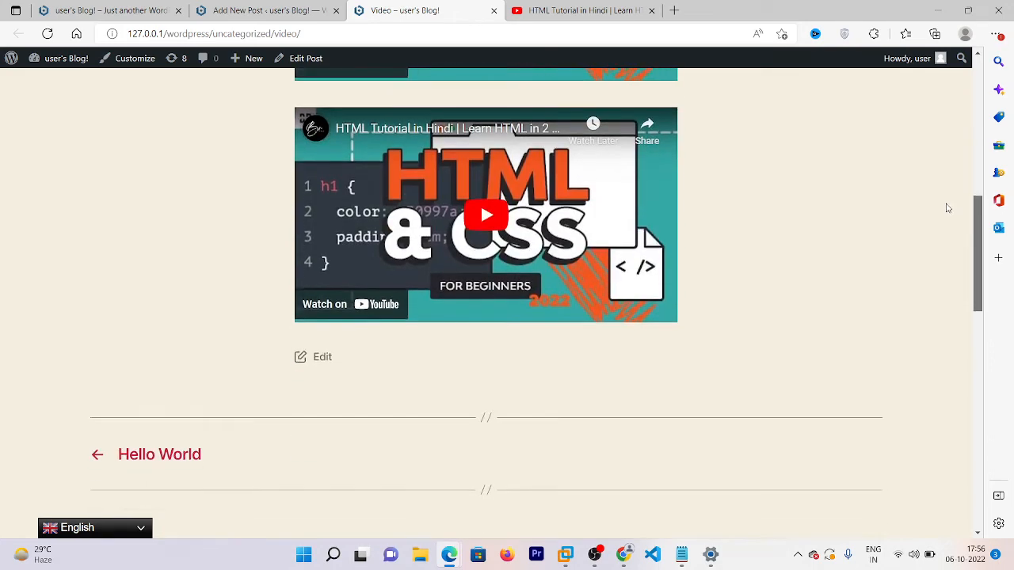
Step: Open the Embed option in the YouTube share dialog and copy the video's full iframe code
{"action": "left_click", "coordinate": [547, 10]}
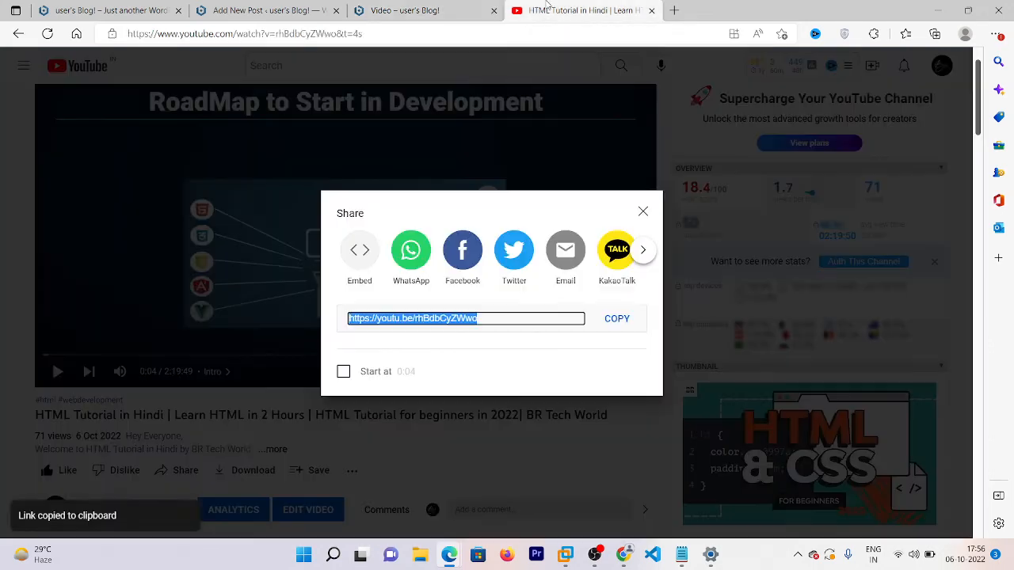
{"action": "left_click", "coordinate": [369, 247]}
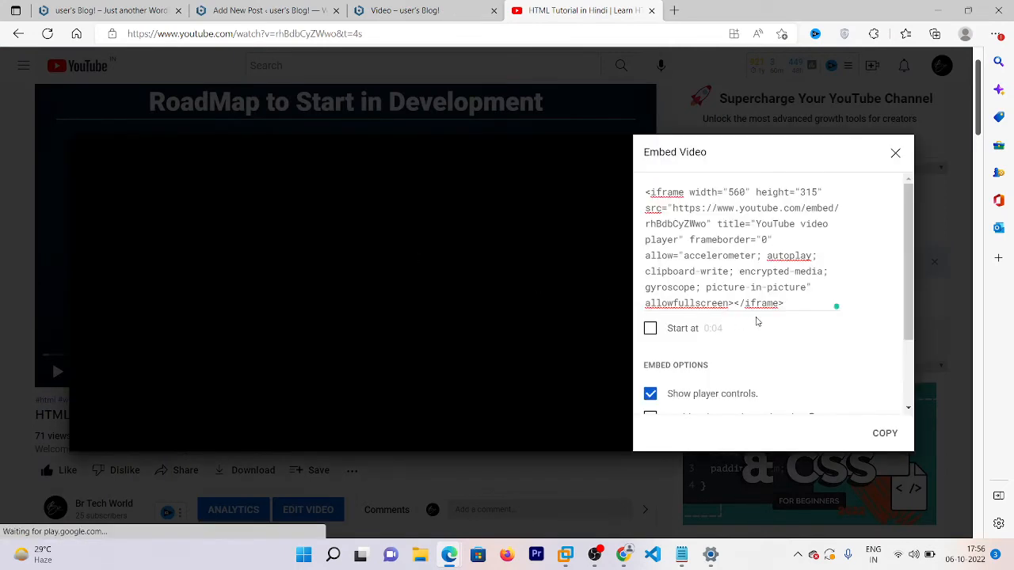
{"action": "left_click_drag", "start_coordinate": [837, 304], "coordinate": [633, 185]}
{"action": "key", "text": "ctrl+c"}
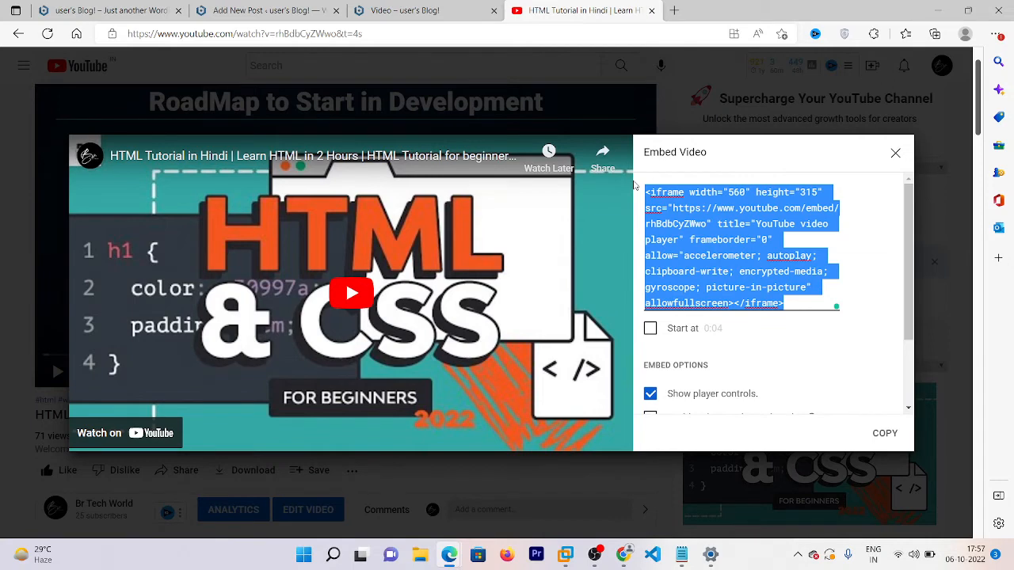
Step: Add a Custom HTML block below the second video in the Video post, paste the copied iframe code, and update the post
{"action": "left_click", "coordinate": [294, 8]}
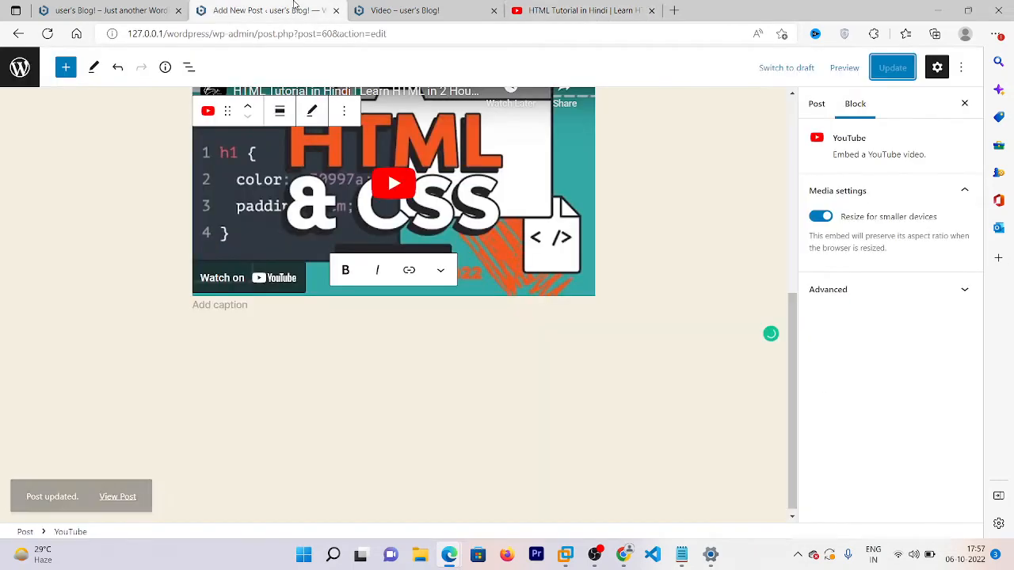
{"action": "left_click", "coordinate": [386, 350]}
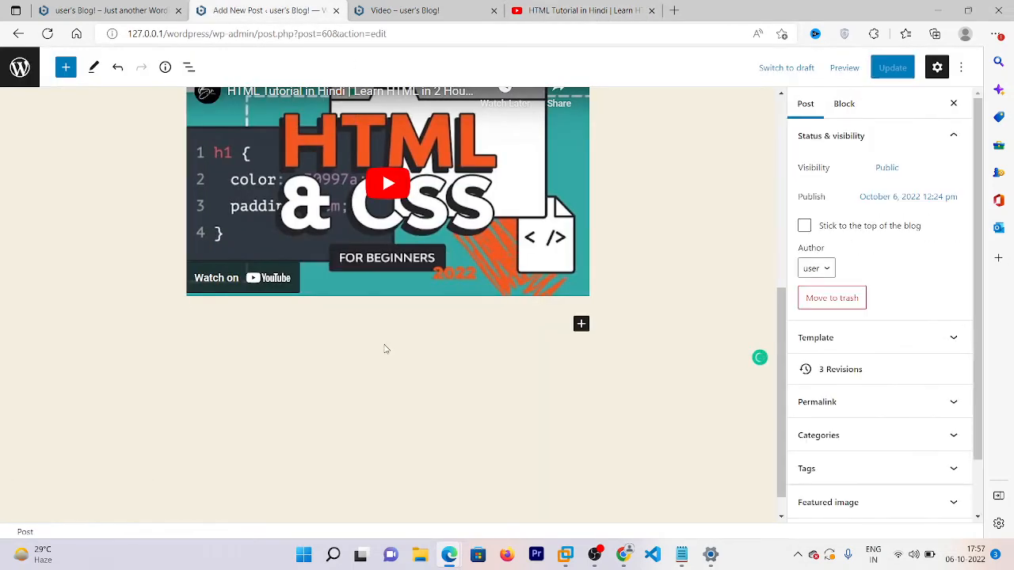
{"action": "left_click", "coordinate": [581, 326]}
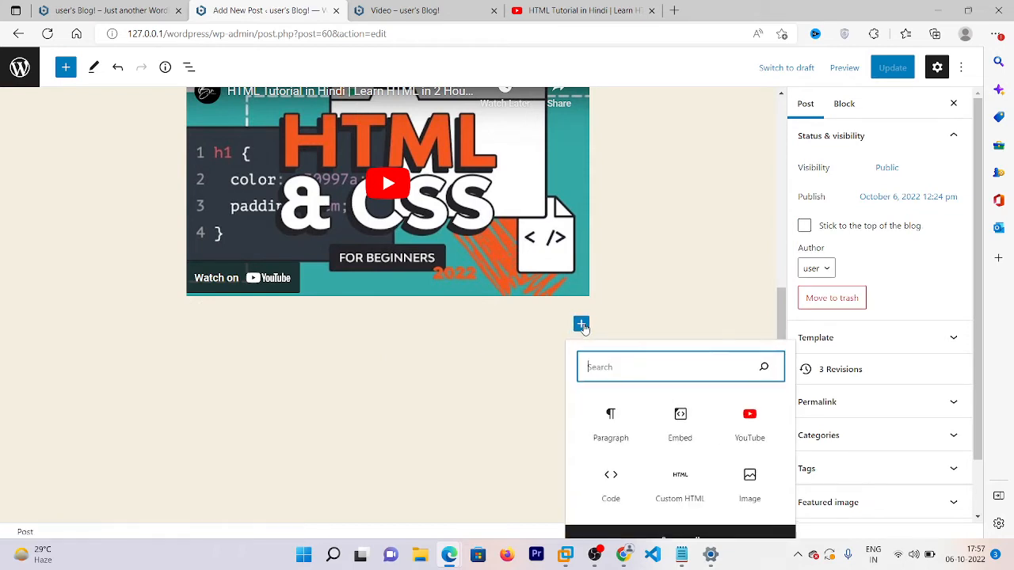
{"action": "left_click", "coordinate": [682, 493]}
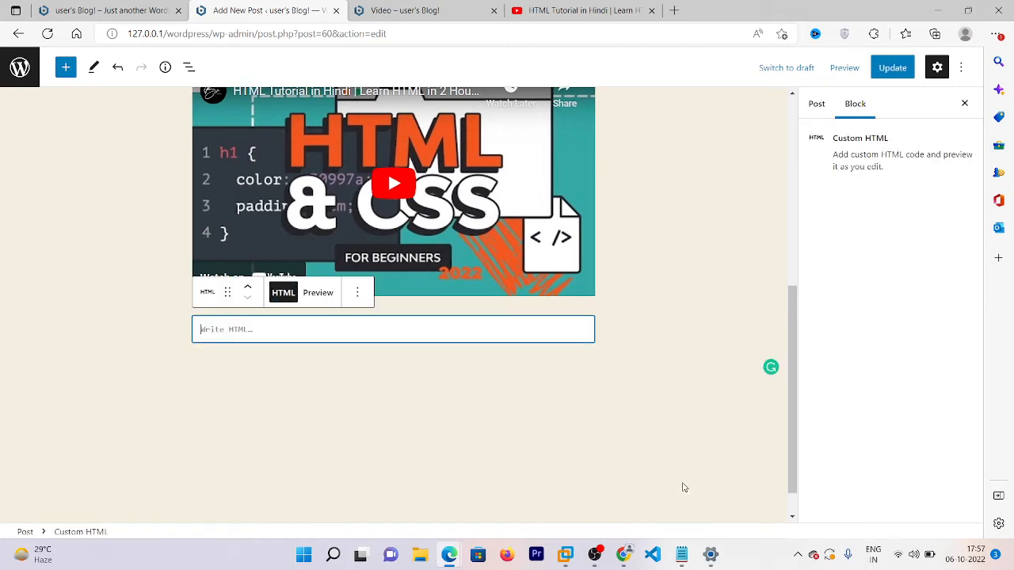
{"action": "key", "text": "ctrl+v"}
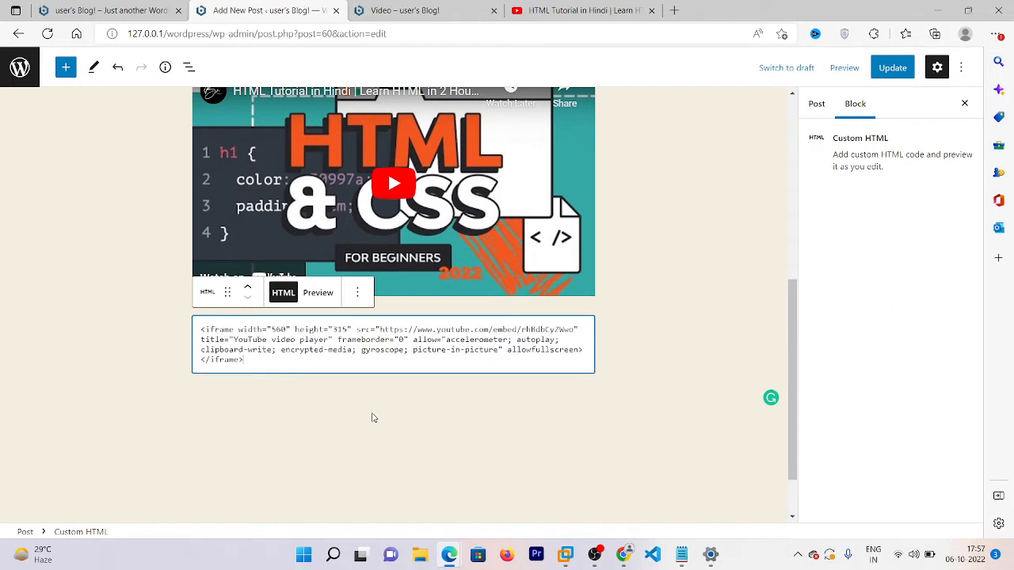
{"action": "left_click", "coordinate": [884, 70]}
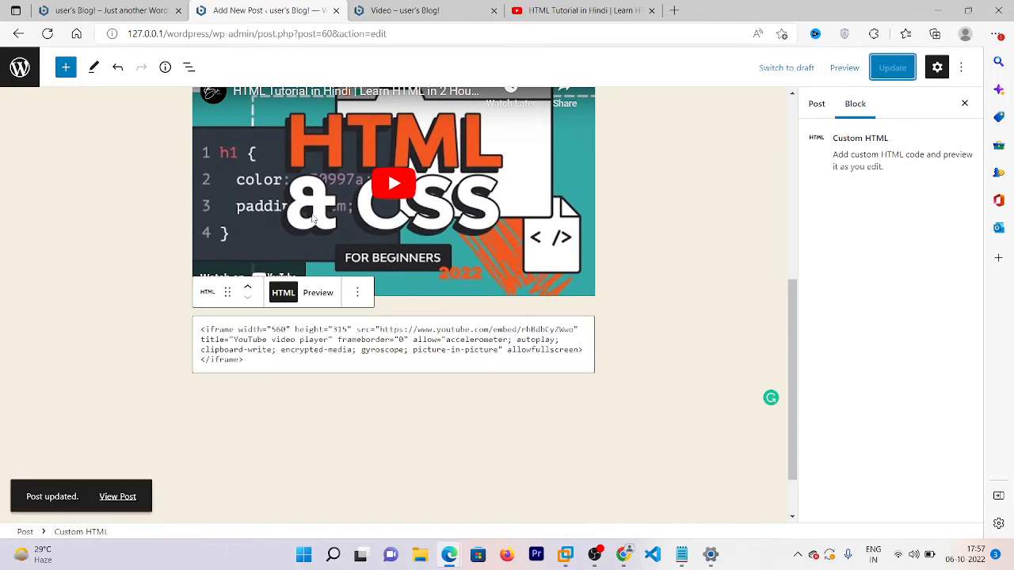
Step: Reload the live Video post and check the video embedded through the Custom HTML block
{"action": "left_click", "coordinate": [406, 10]}
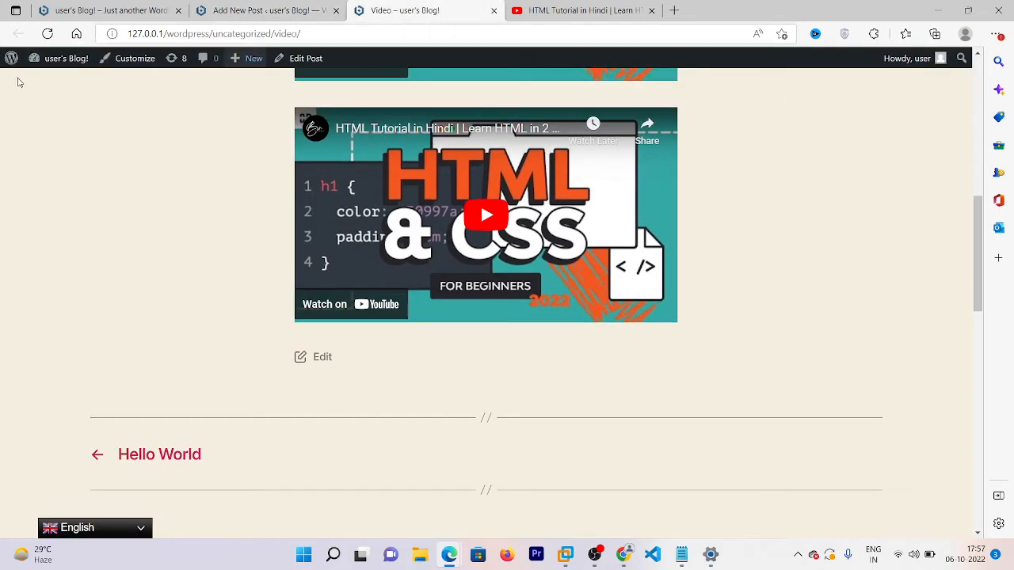
{"action": "left_click", "coordinate": [45, 35]}
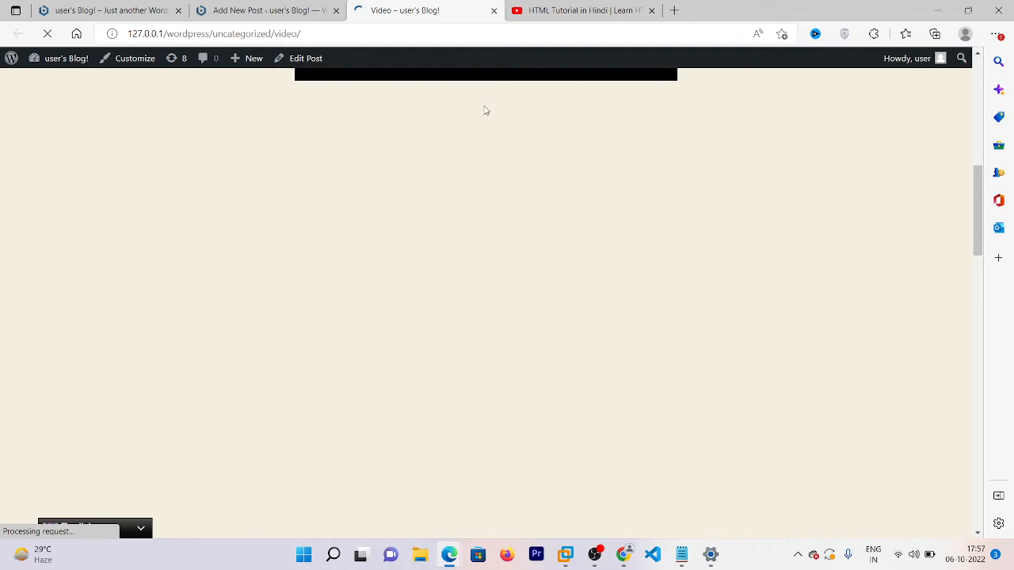
{"action": "left_click_drag", "start_coordinate": [978, 211], "coordinate": [1010, 210]}
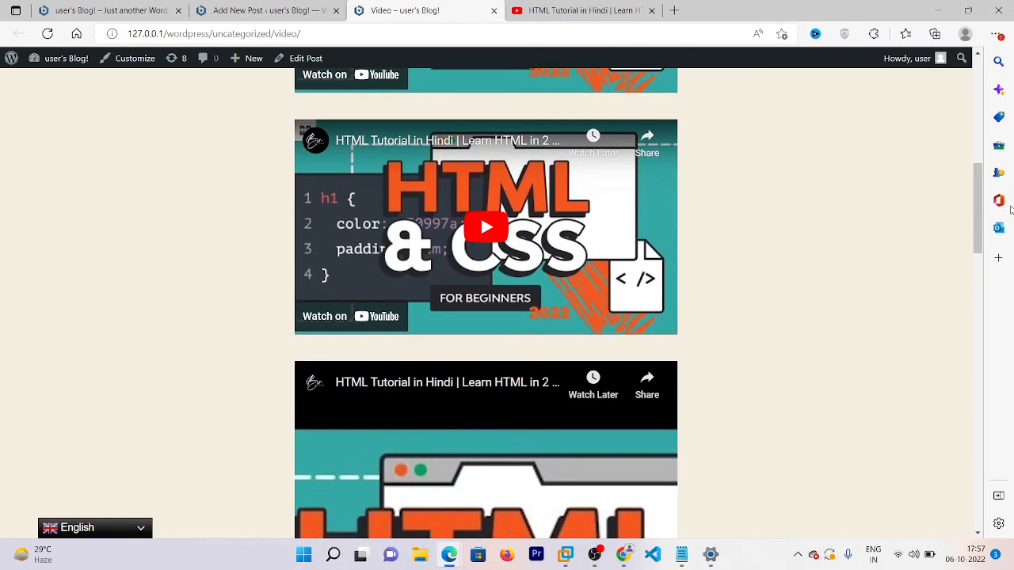
Step: Set the iframe height to 100 in the Custom HTML block of the Video post and update the post
{"action": "left_click", "coordinate": [210, 8]}
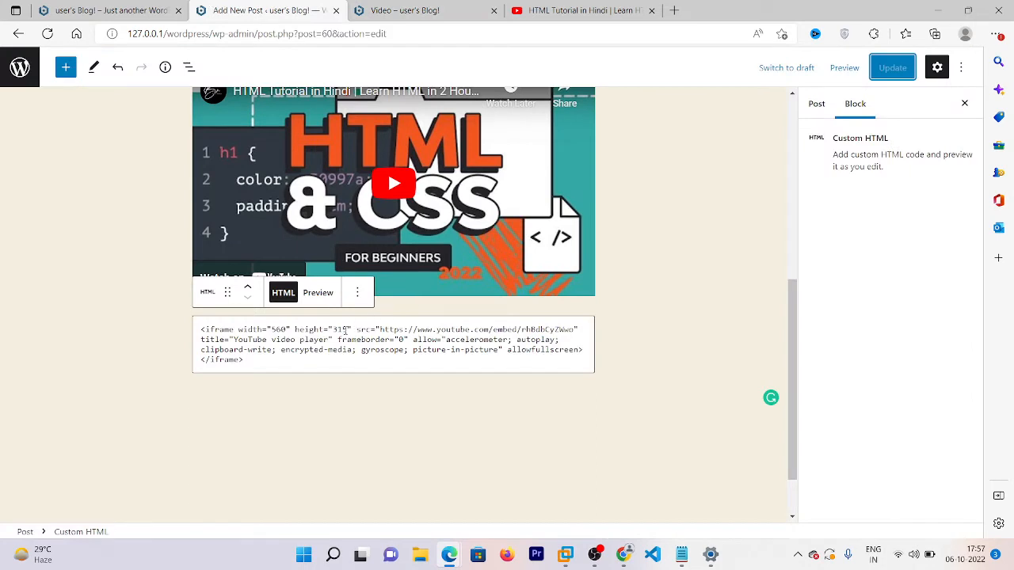
{"action": "left_click", "coordinate": [345, 330]}
{"action": "key", "text": "BackSpace"}
{"action": "key", "text": "BackSpace"}
{"action": "key", "text": "BackSpace"}
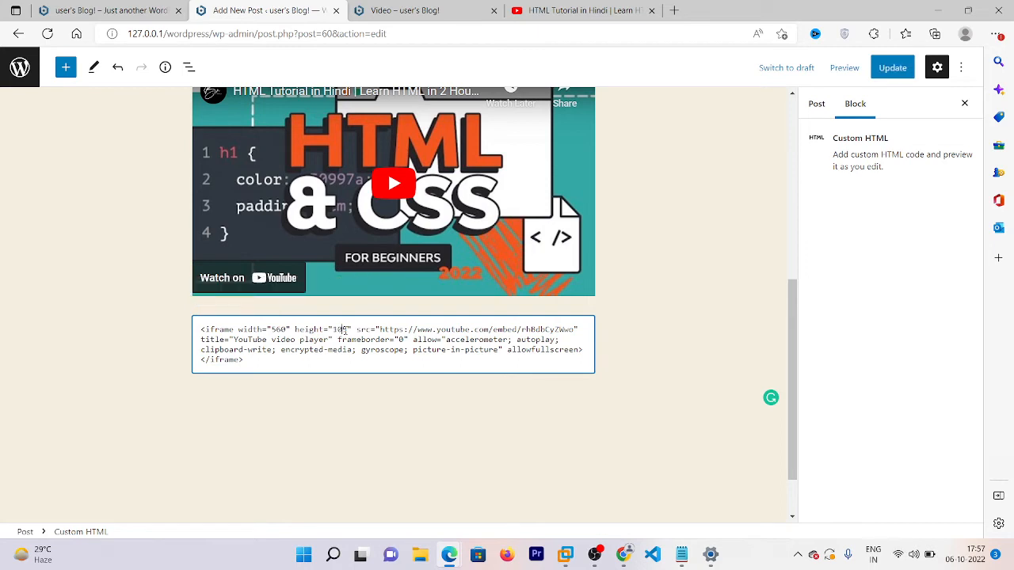
{"action": "type", "text": "100"}
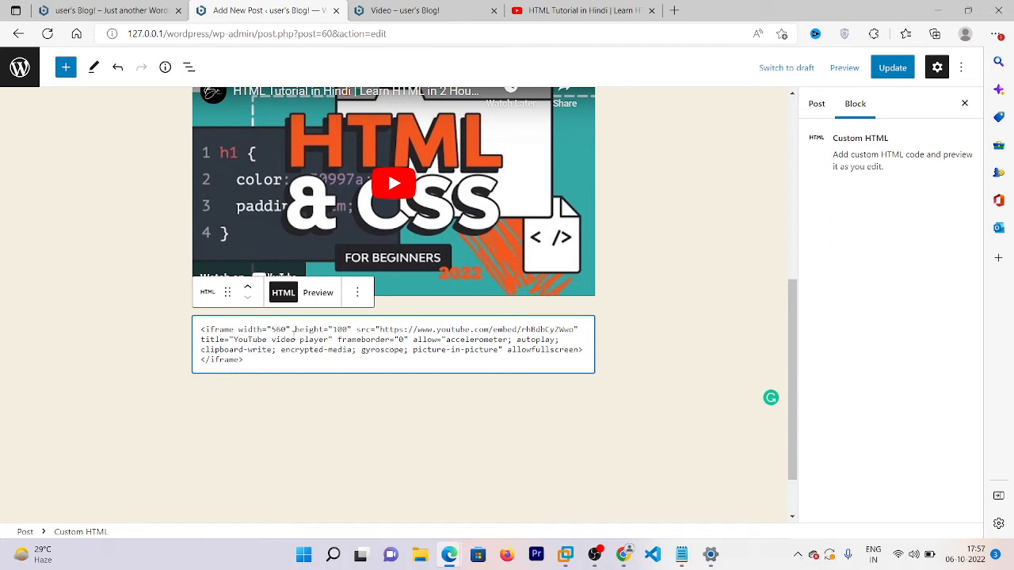
{"action": "left_click", "coordinate": [893, 67]}
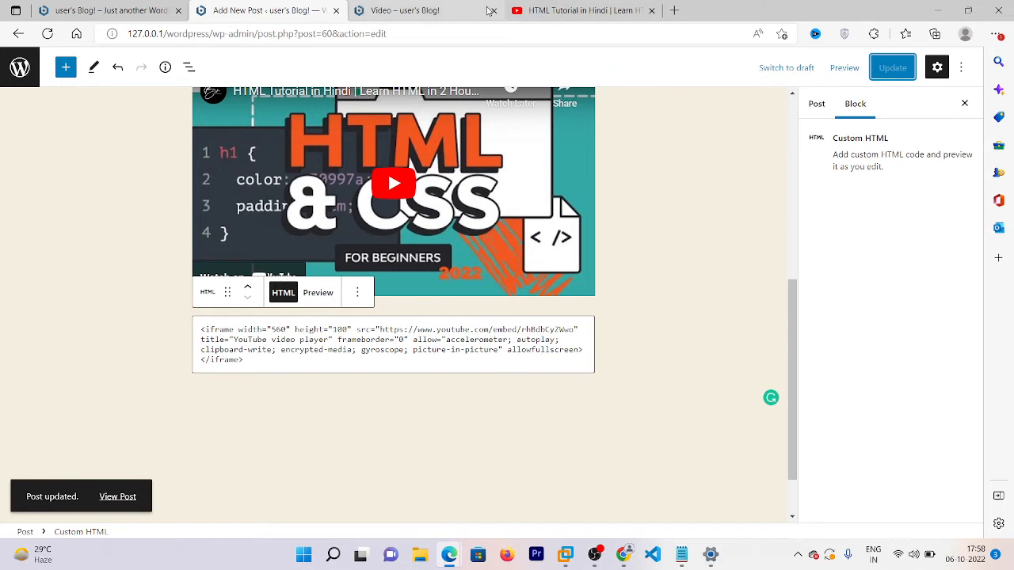
Step: Reload the live Video post and examine the size of the iframe video against the other embedded videos
{"action": "left_click", "coordinate": [408, 10]}
{"action": "left_click", "coordinate": [39, 38]}
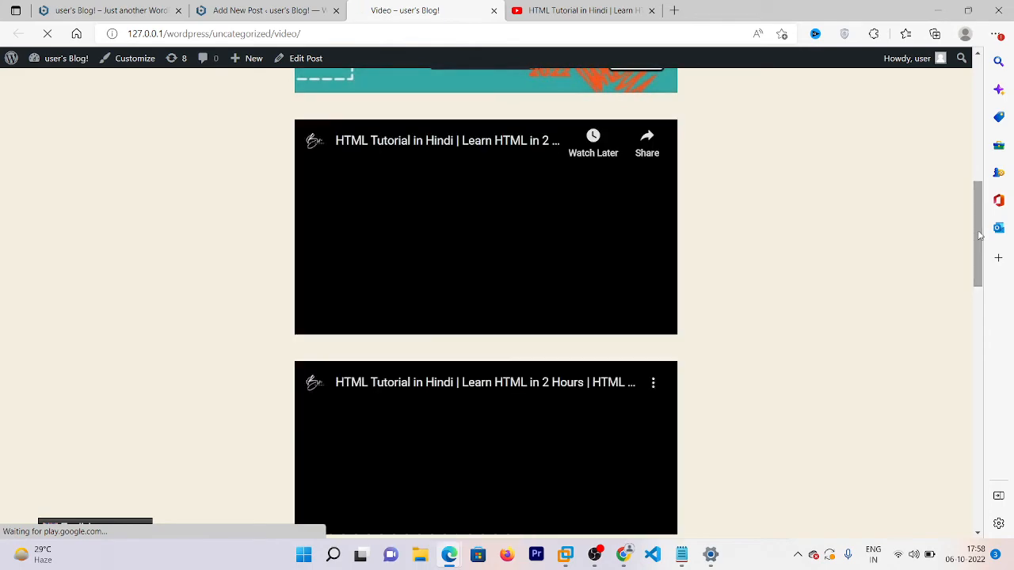
{"action": "left_click_drag", "start_coordinate": [978, 228], "coordinate": [1000, 239]}
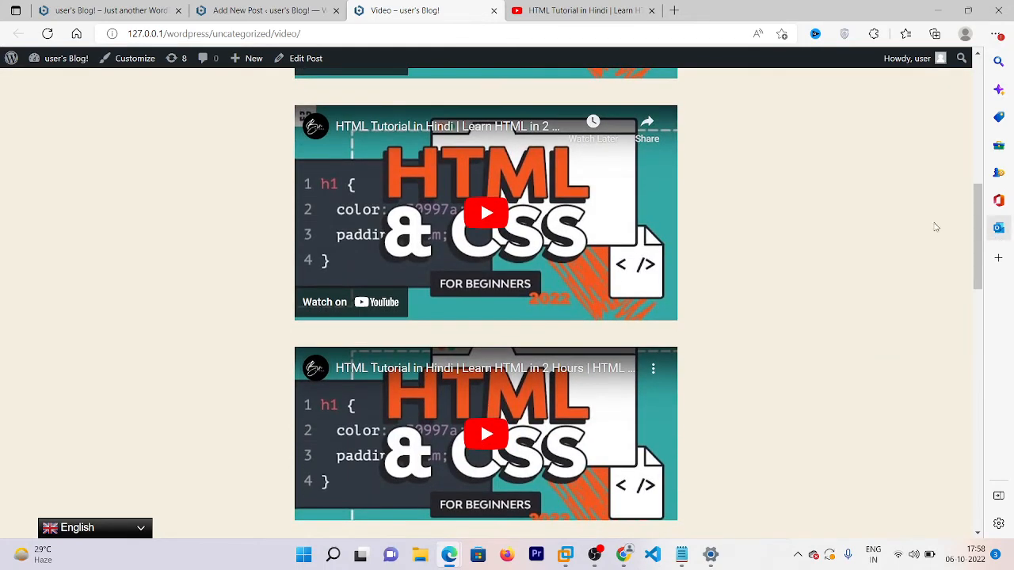
{"action": "left_click", "coordinate": [323, 10]}
{"action": "left_click", "coordinate": [467, 7]}
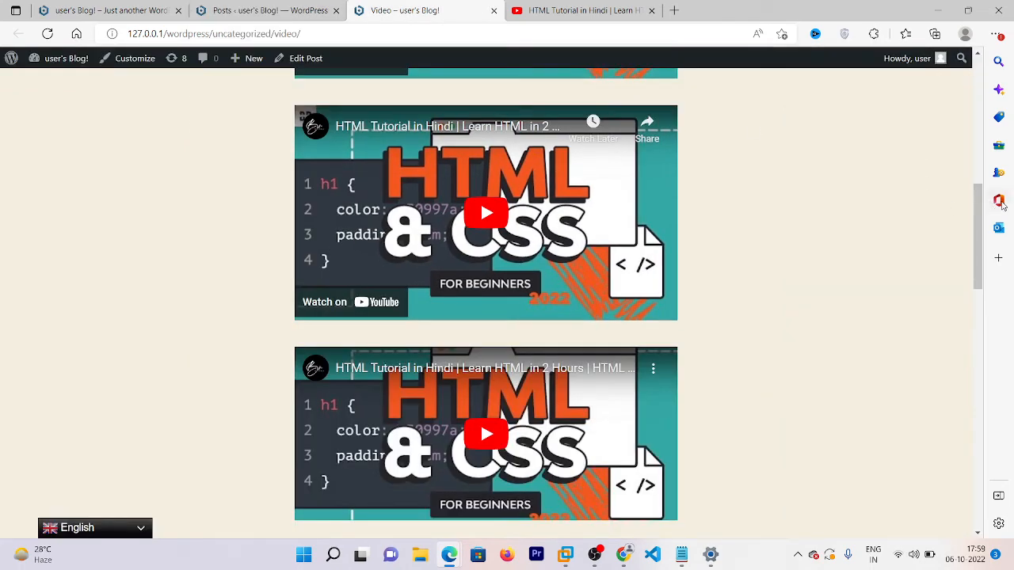
{"action": "left_click", "coordinate": [979, 136]}
{"action": "left_click_drag", "start_coordinate": [978, 135], "coordinate": [980, 207]}
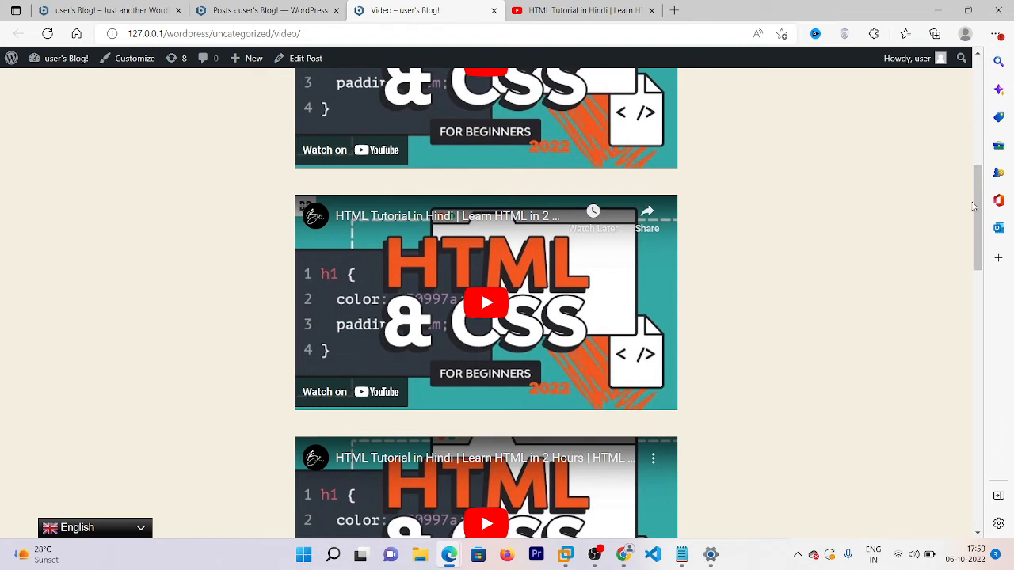
Step: Open the Video post for editing from the posts list and go to its Custom HTML block
{"action": "left_click", "coordinate": [297, 6]}
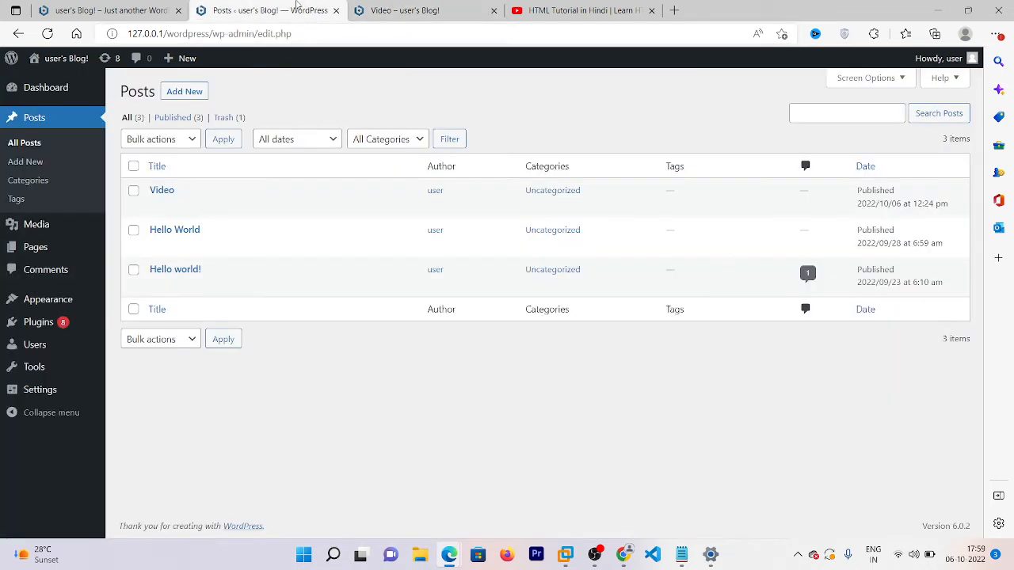
{"action": "left_click", "coordinate": [169, 190]}
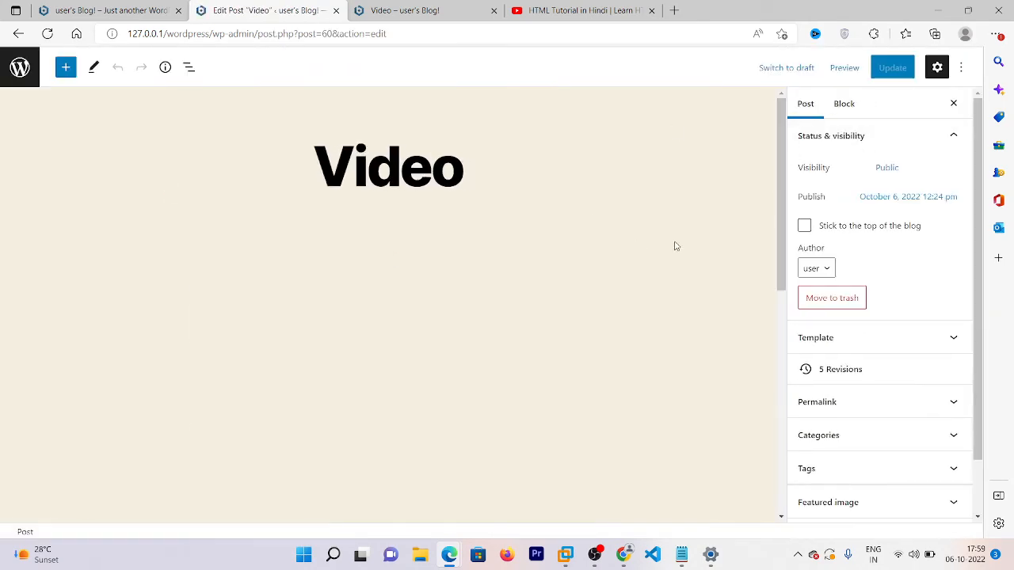
{"action": "left_click_drag", "start_coordinate": [779, 172], "coordinate": [803, 322]}
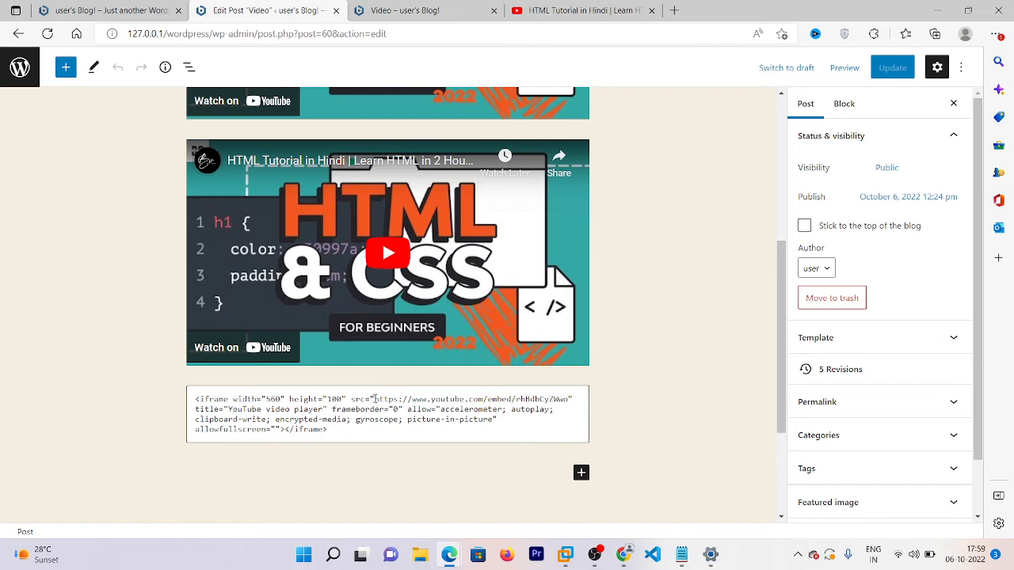
{"action": "left_click", "coordinate": [375, 399]}
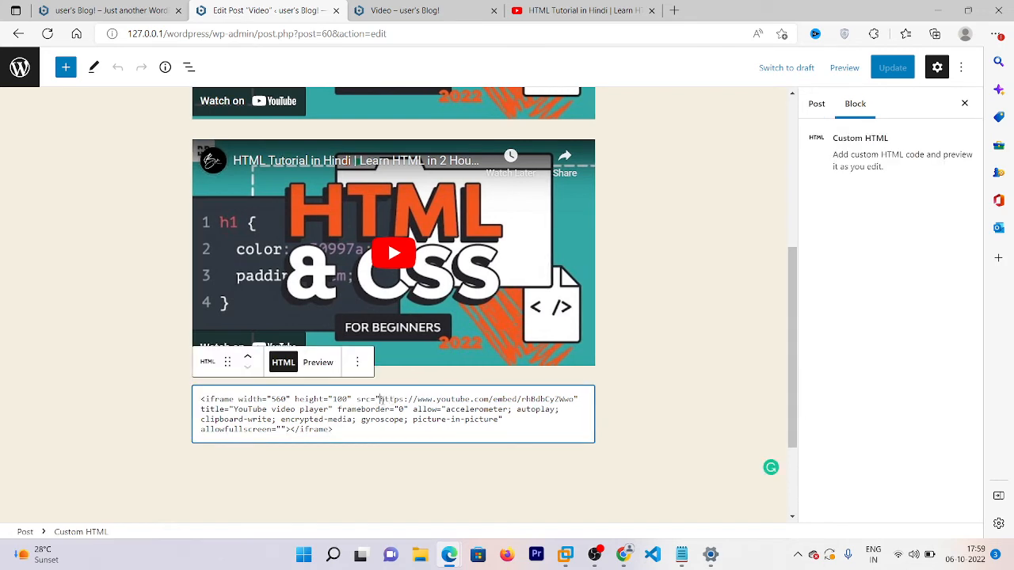
{"action": "left_click_drag", "start_coordinate": [379, 399], "coordinate": [577, 394]}
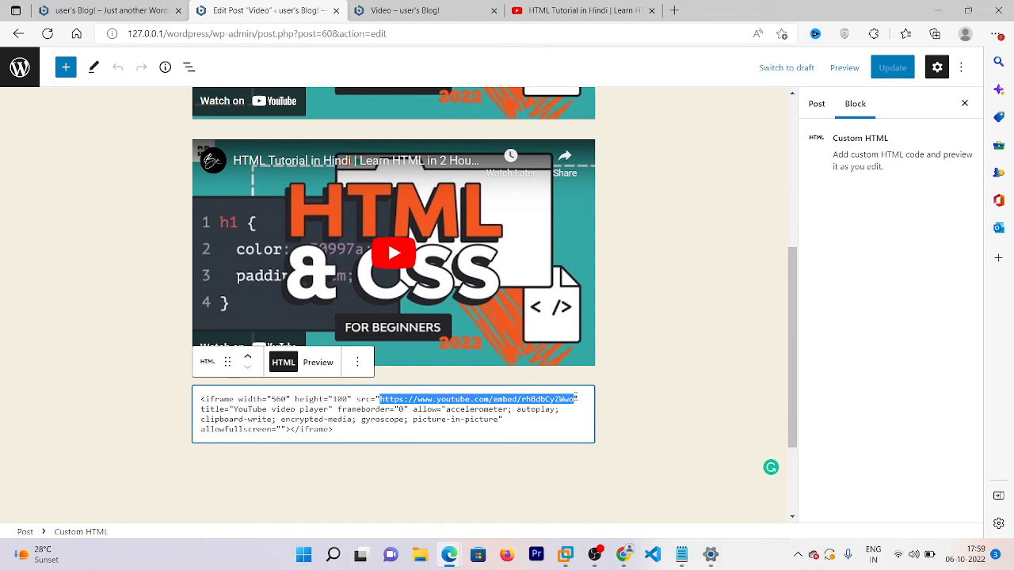
{"action": "type", "text": "http"}
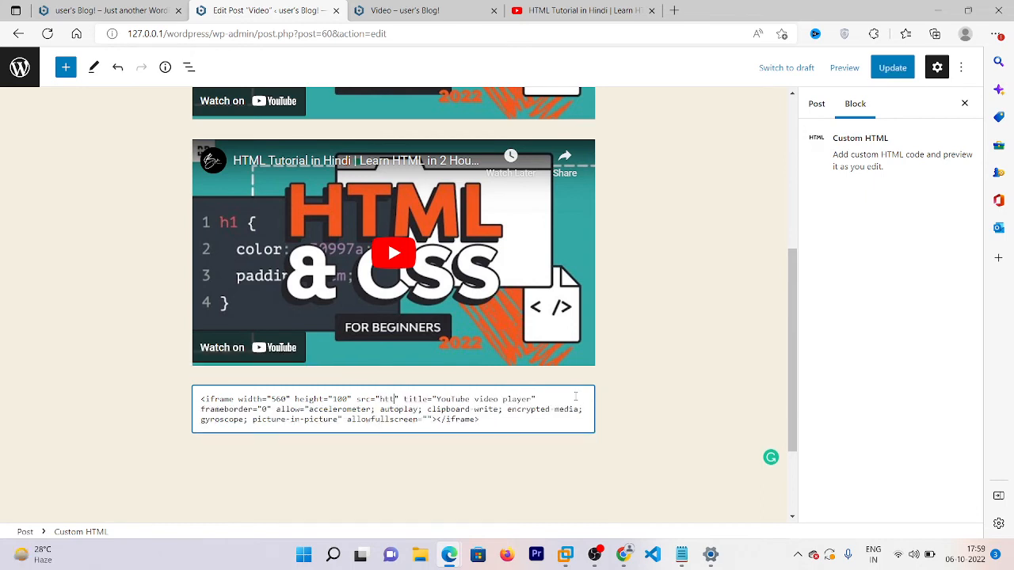
{"action": "type", "text": "s"}
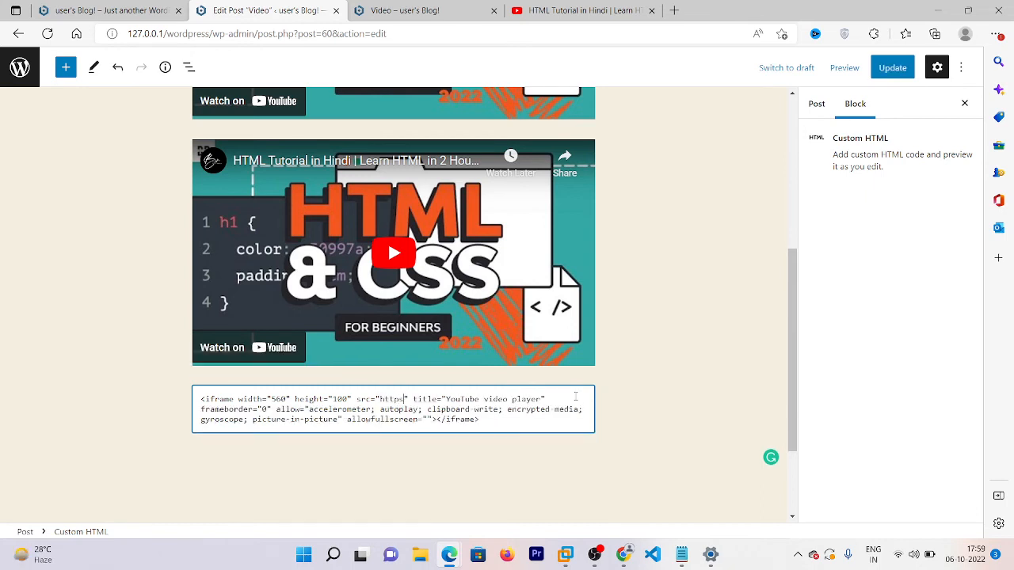
{"action": "type", "text": "://"}
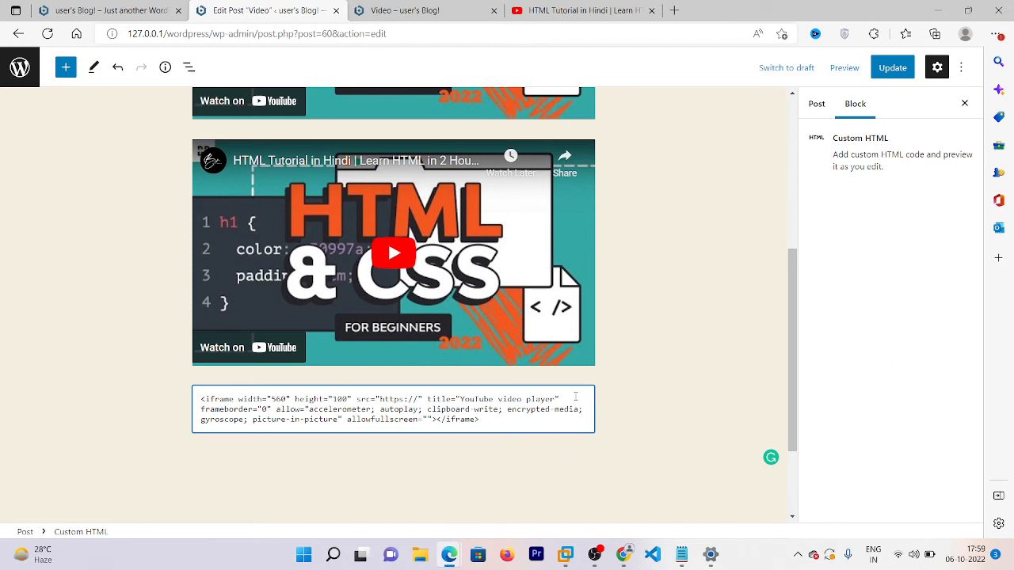
{"action": "type", "text": "brtech"}
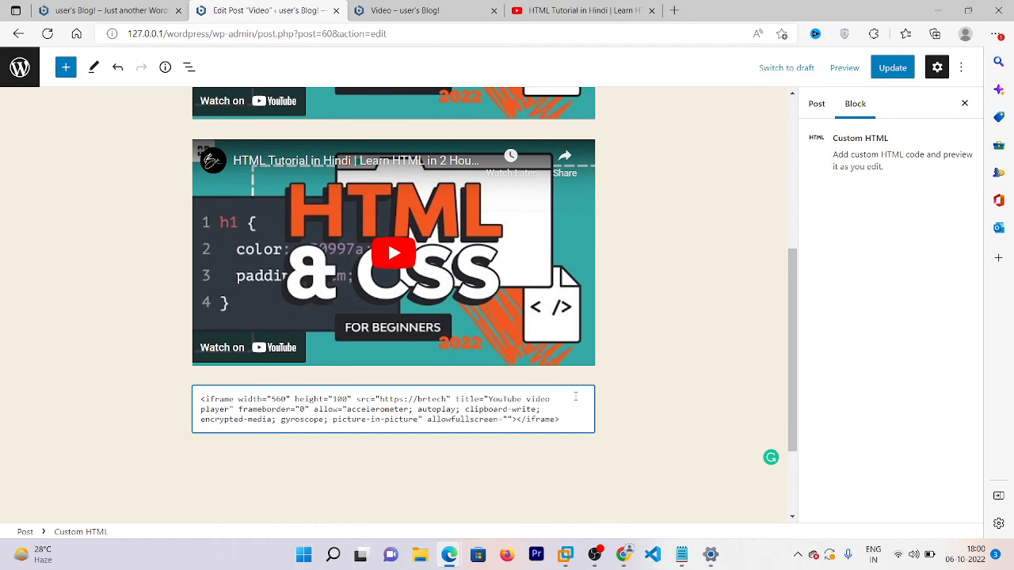
{"action": "type", "text": "world.com"}
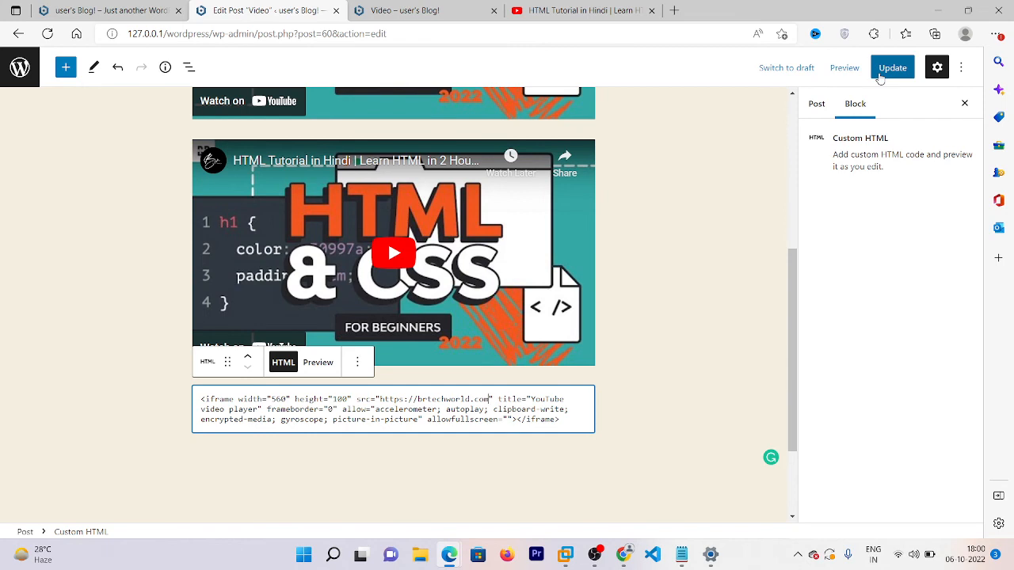
{"action": "left_click", "coordinate": [892, 68]}
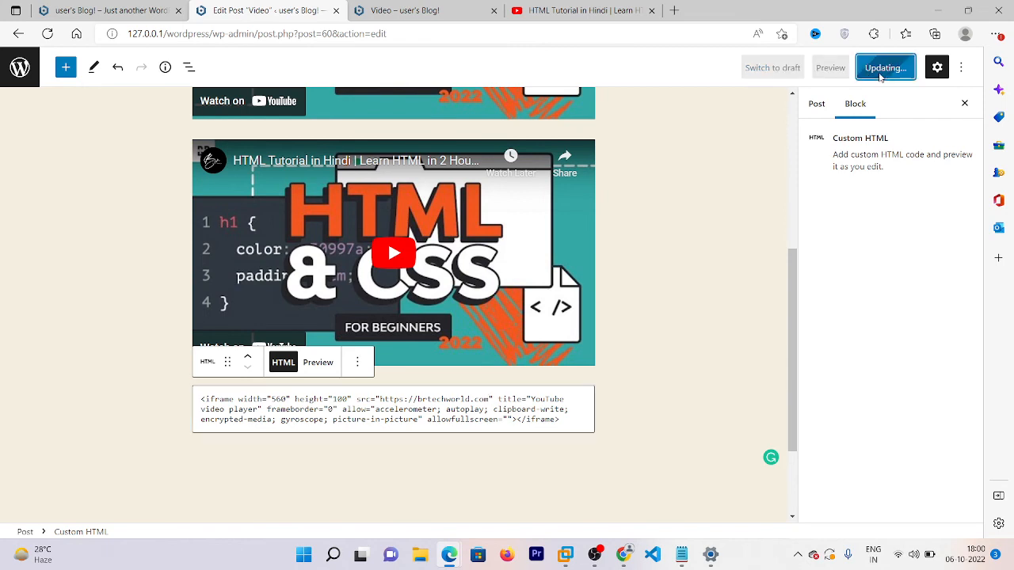
Step: Reload the live Video post and look through the website embedded in the iframe below the videos
{"action": "left_click", "coordinate": [485, 5]}
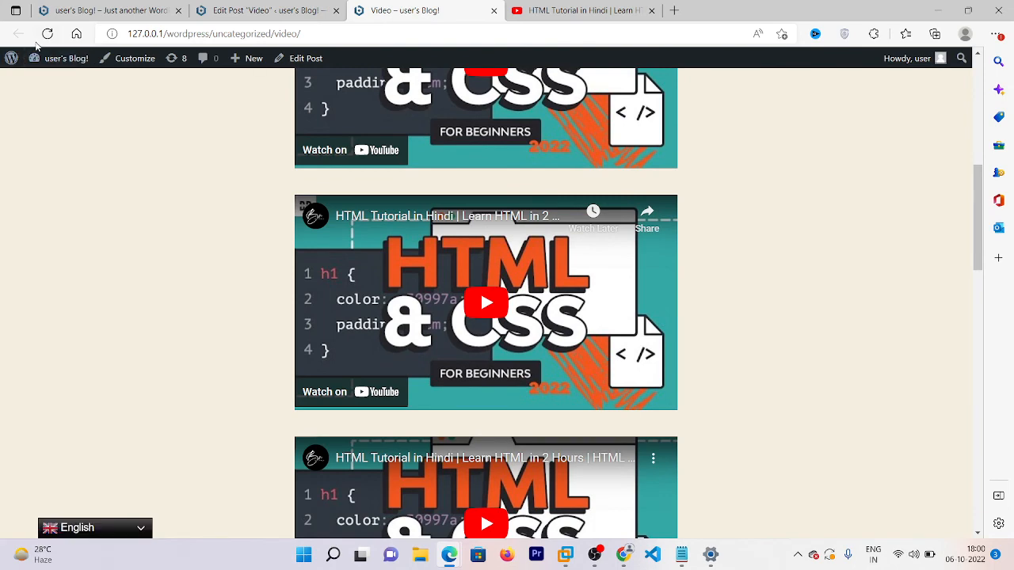
{"action": "left_click", "coordinate": [48, 34]}
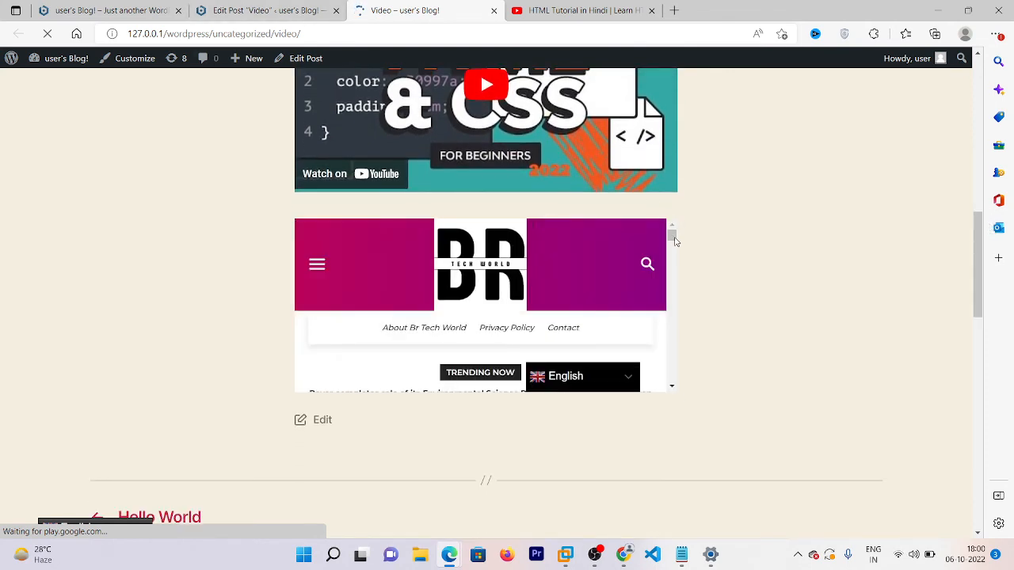
{"action": "scroll", "coordinate": [672, 237], "scroll_direction": "down", "scroll_amount": 2}
{"action": "left_click_drag", "start_coordinate": [670, 238], "coordinate": [663, 218]}
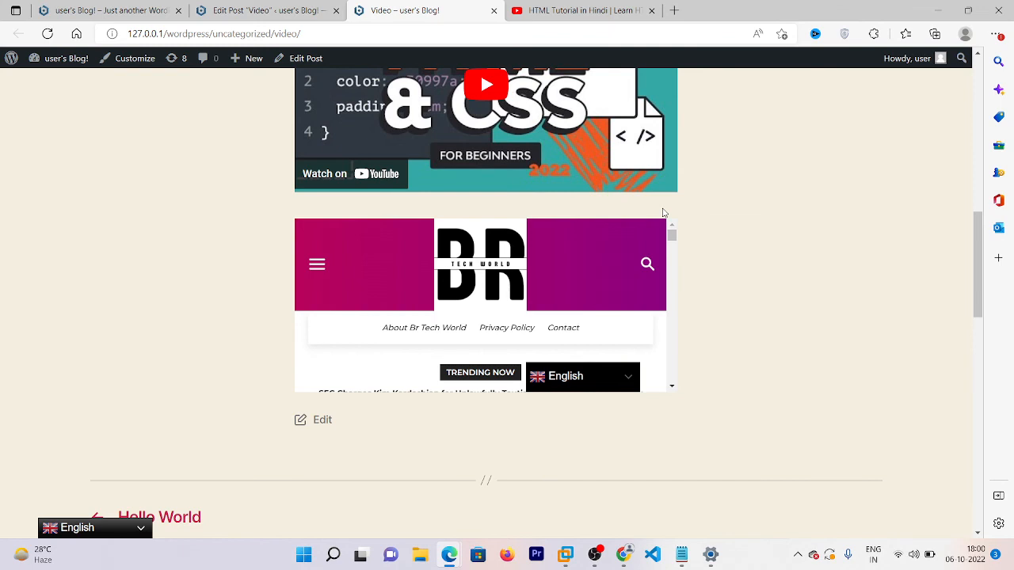